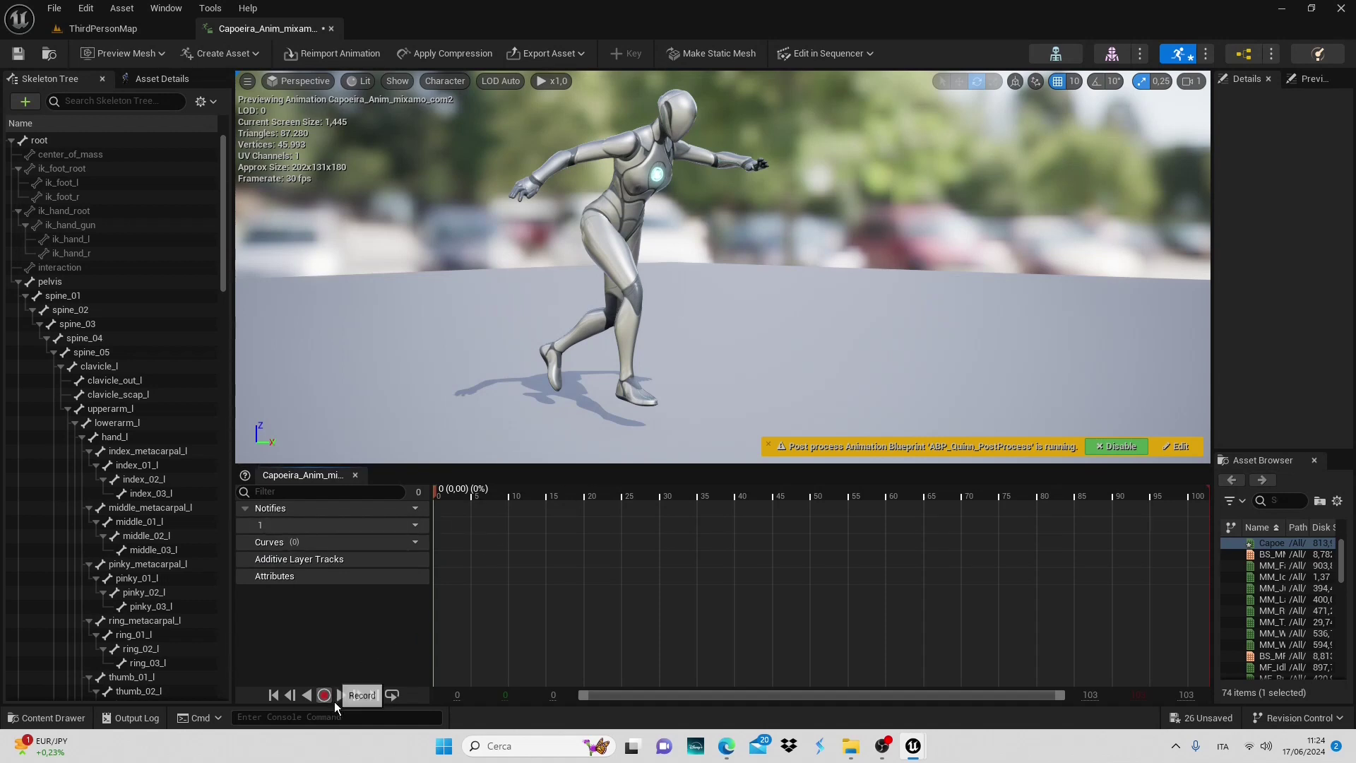
# - Play back the Capoeira animation in an enlarged viewport to review the character's motion, and return to the first frame
pyautogui.click(339, 696)
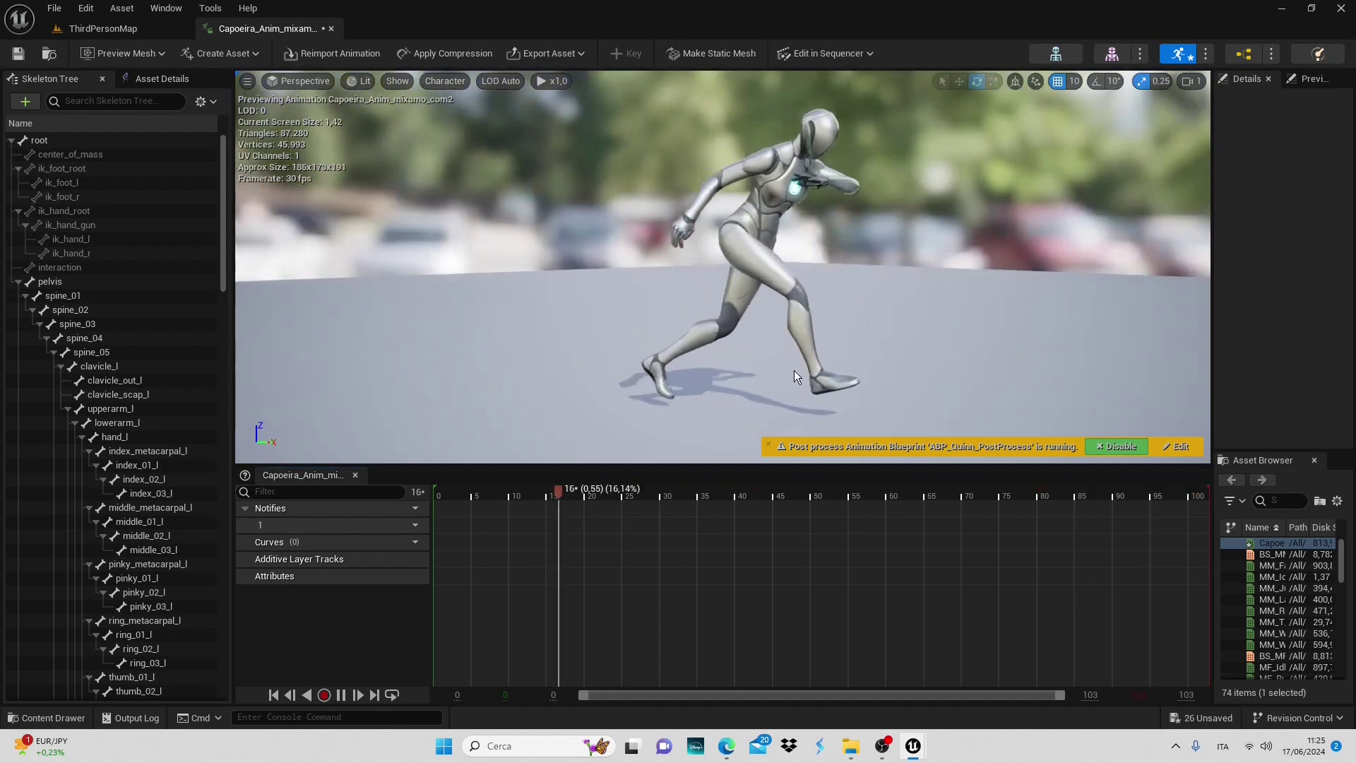
pyautogui.moveTo(736, 465); pyautogui.dragTo(738, 522)
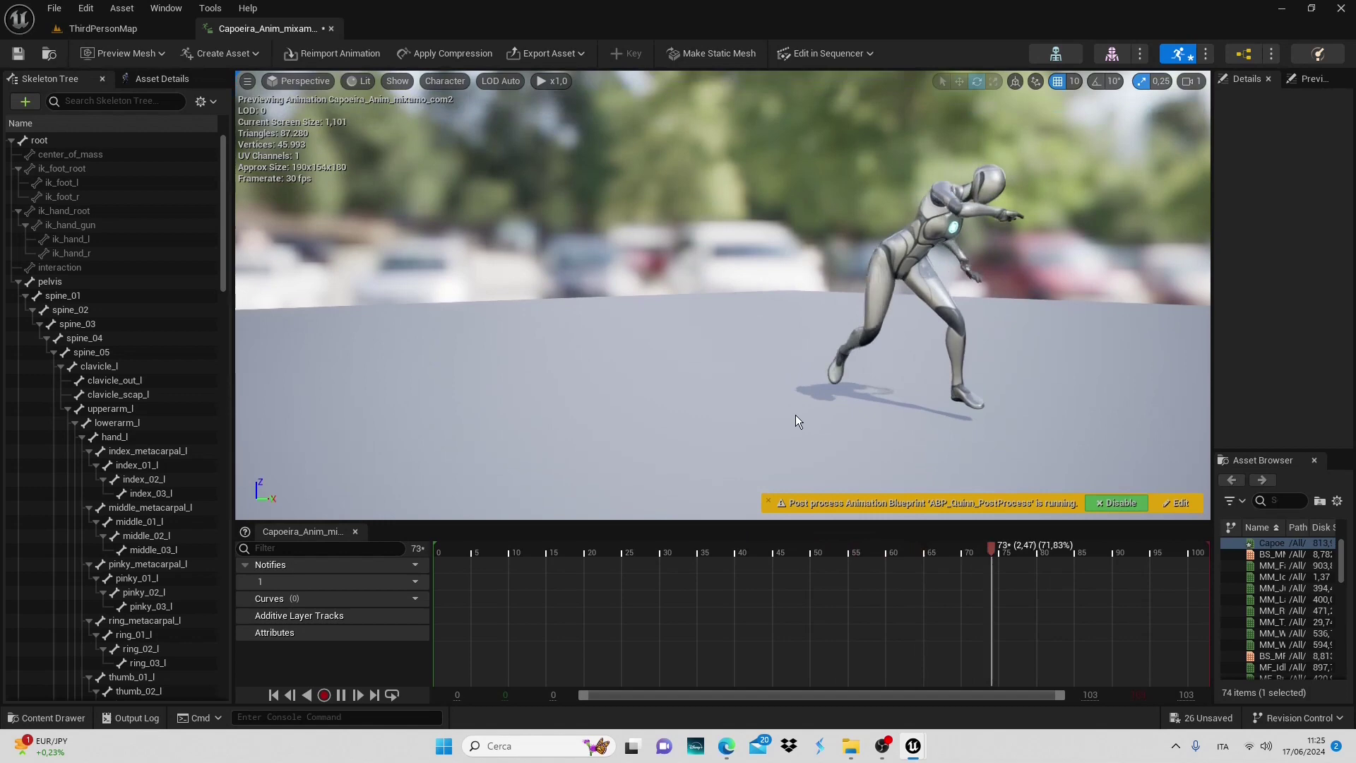
pyautogui.keyDown('alt'); pyautogui.moveTo(795, 414); pyautogui.dragTo(634, 133); pyautogui.keyUp('alt')
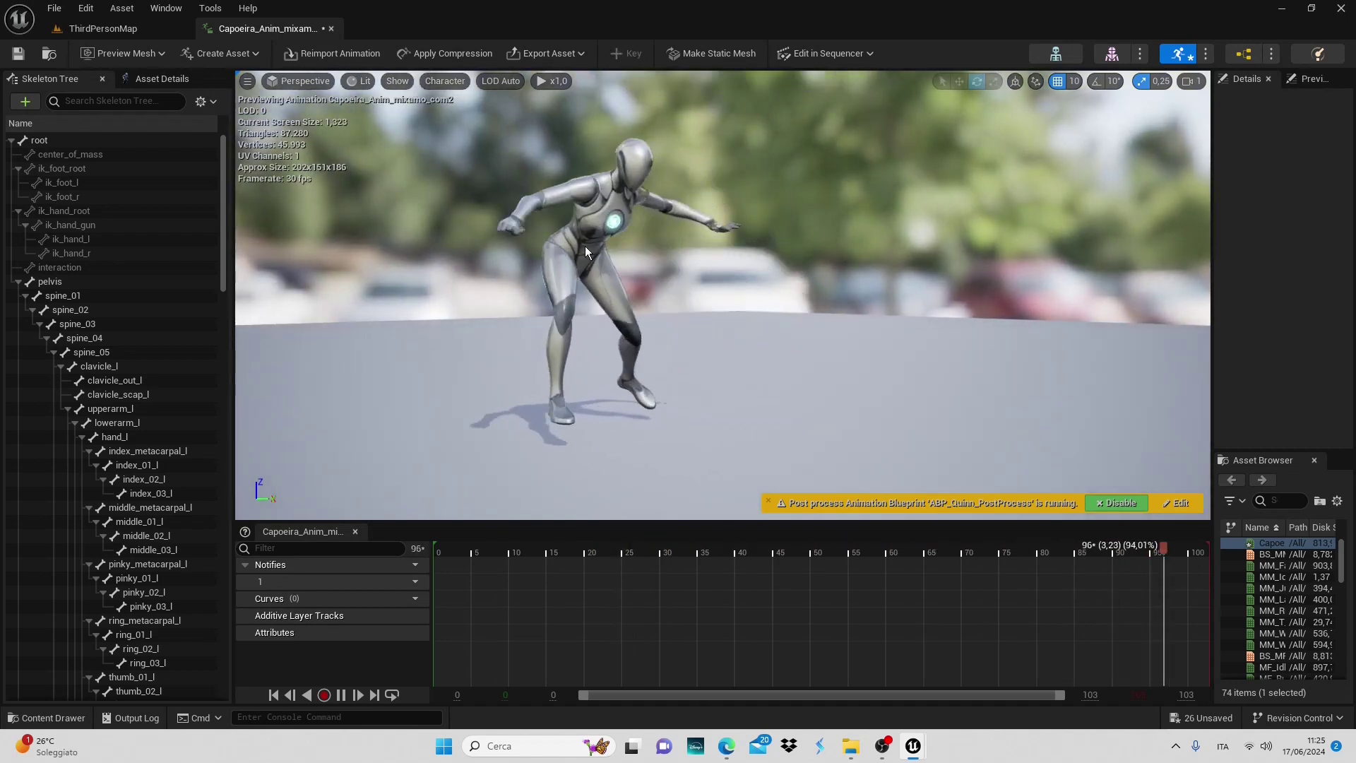
pyautogui.click(341, 695)
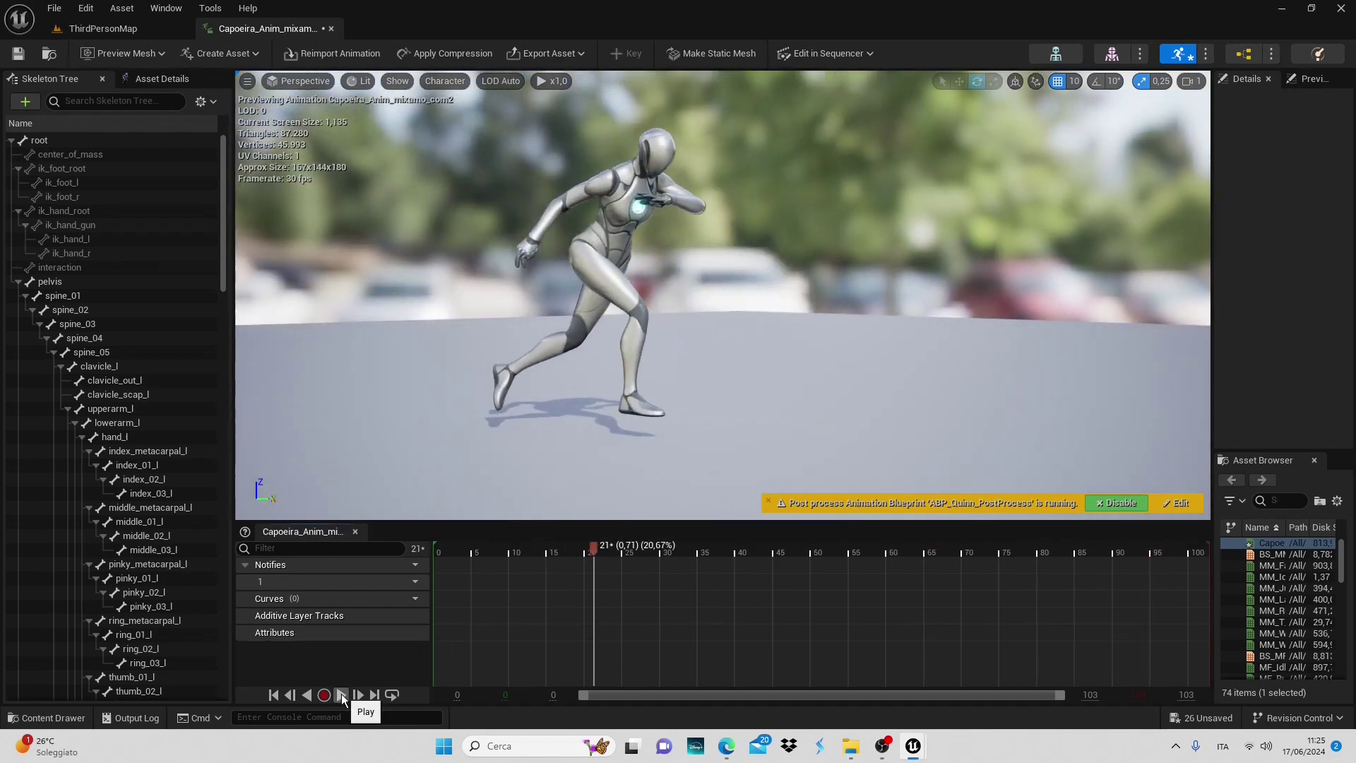
pyautogui.click(273, 695)
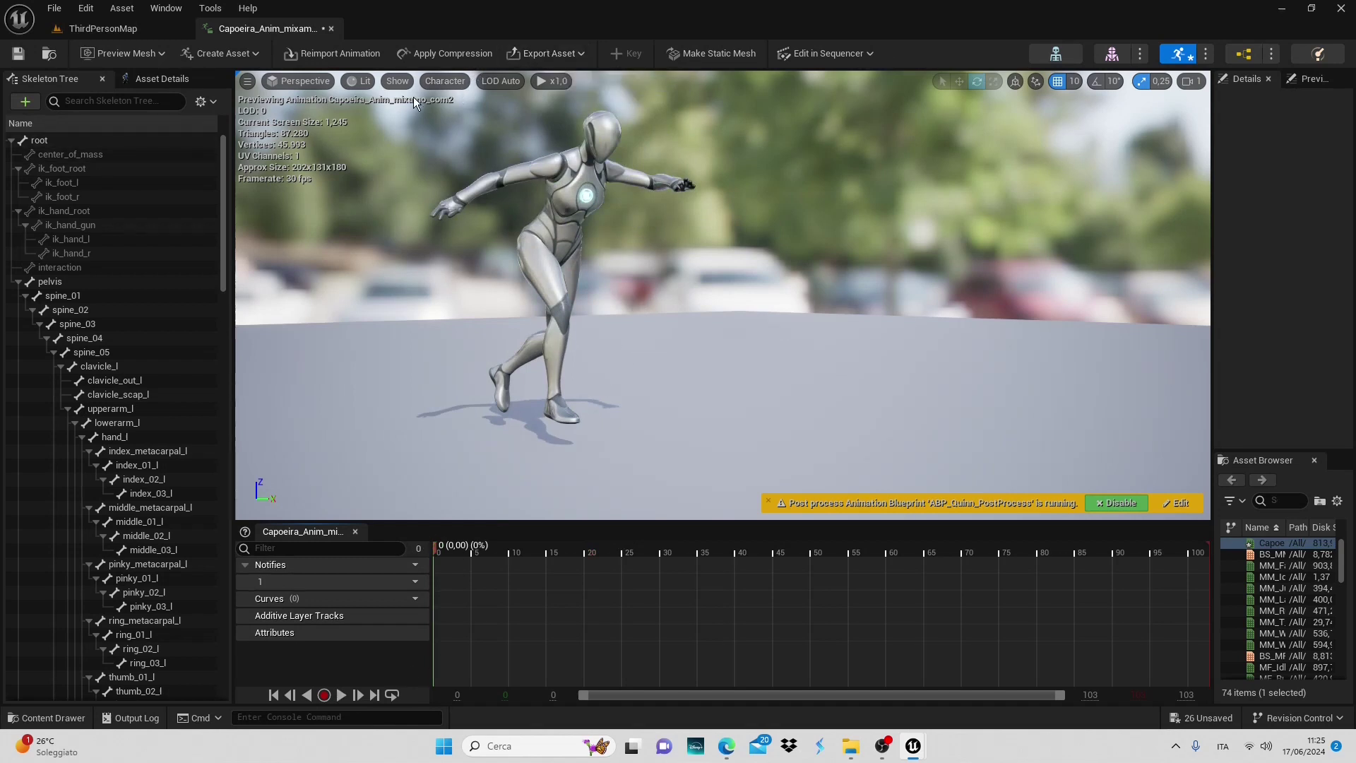
# - Set the character's bone drawing to All Hierarchy so the whole skeleton is drawn in the viewport
pyautogui.click(445, 80)
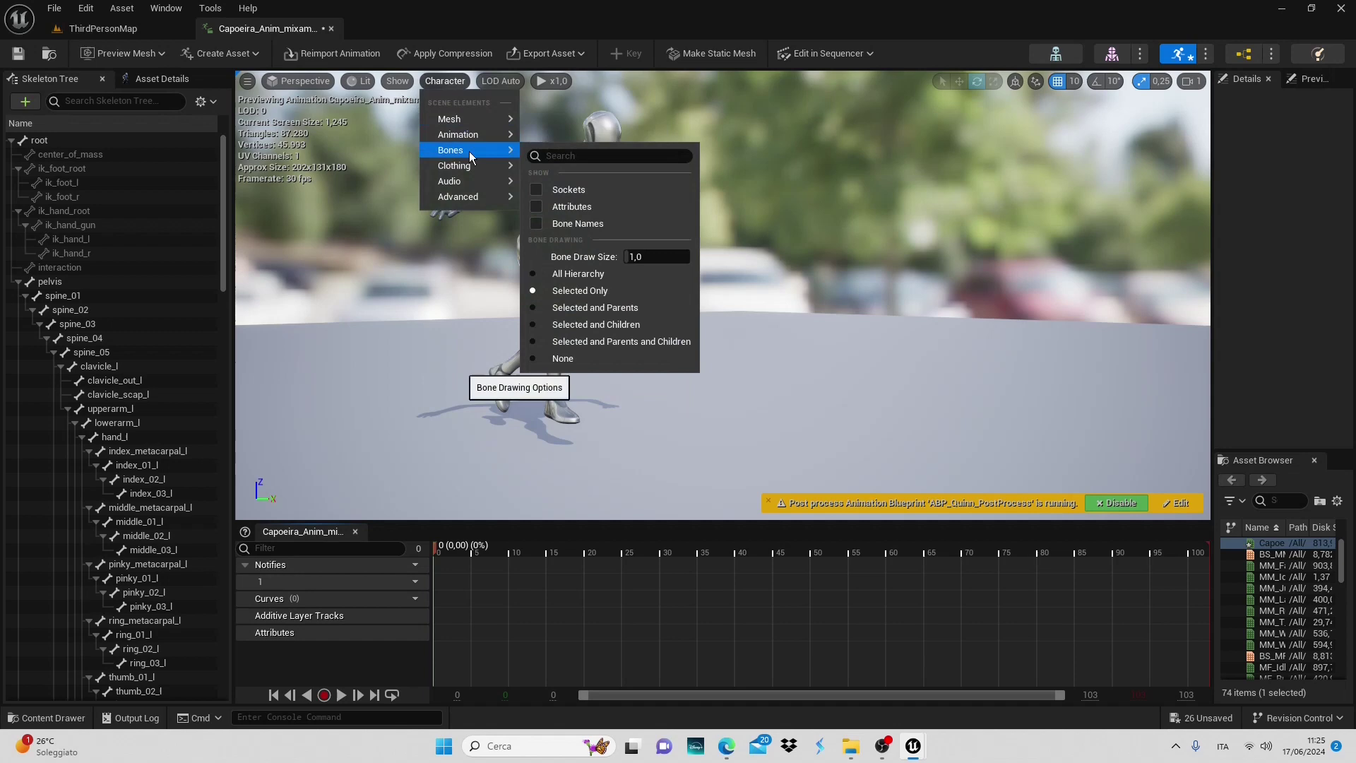
pyautogui.moveTo(467, 165)
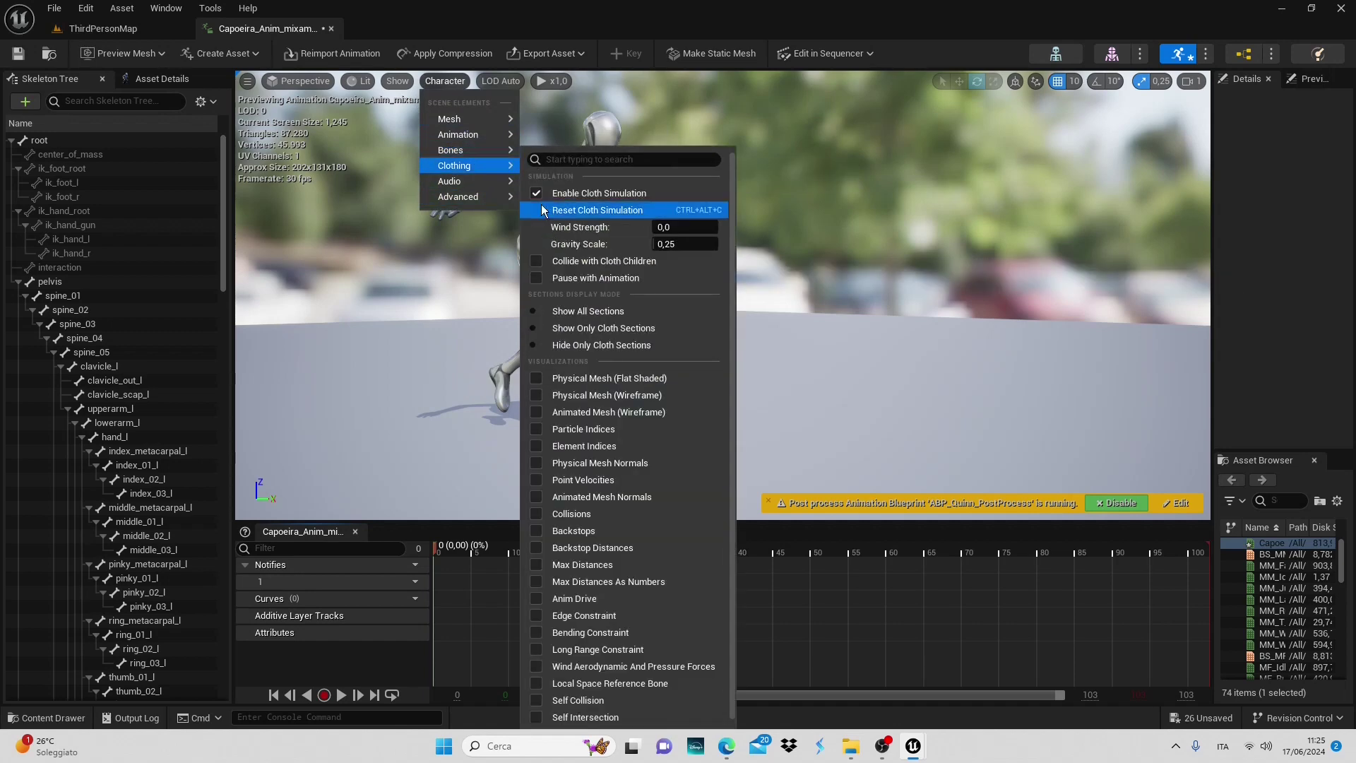
pyautogui.click(578, 274)
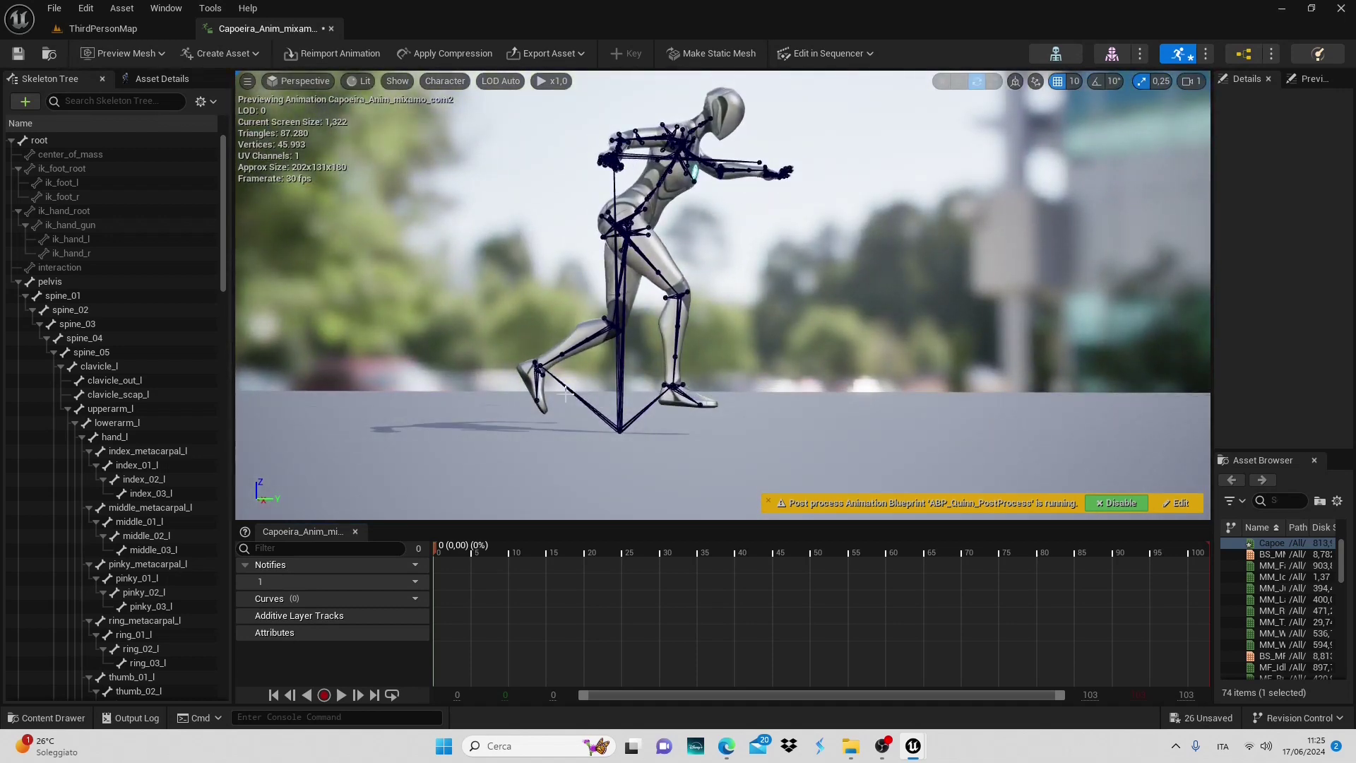
pyautogui.keyDown('alt'); pyautogui.moveTo(599, 394); pyautogui.dragTo(753, 318); pyautogui.keyUp('alt')
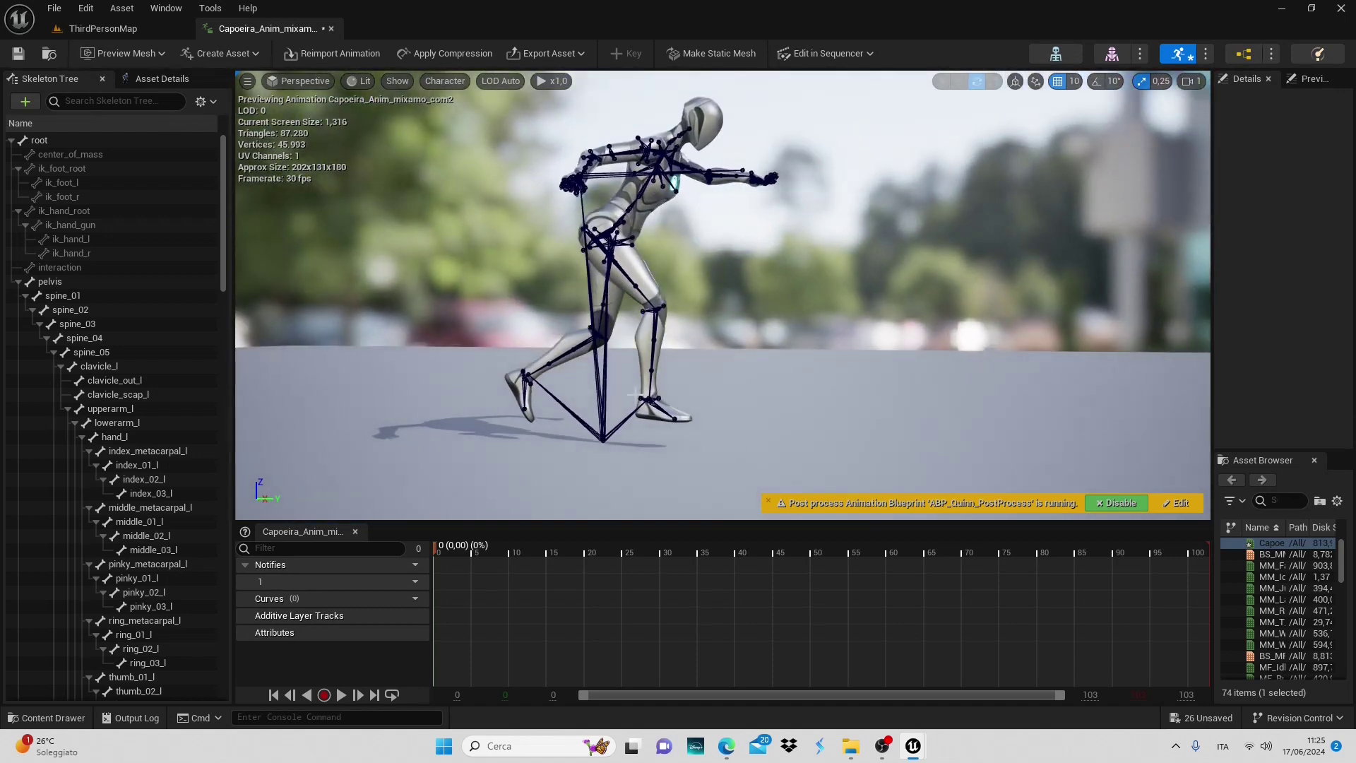
# - Move the pelvis bone down at frame 0 so the front foot meets the floor, and add a key for it
pyautogui.click(47, 282)
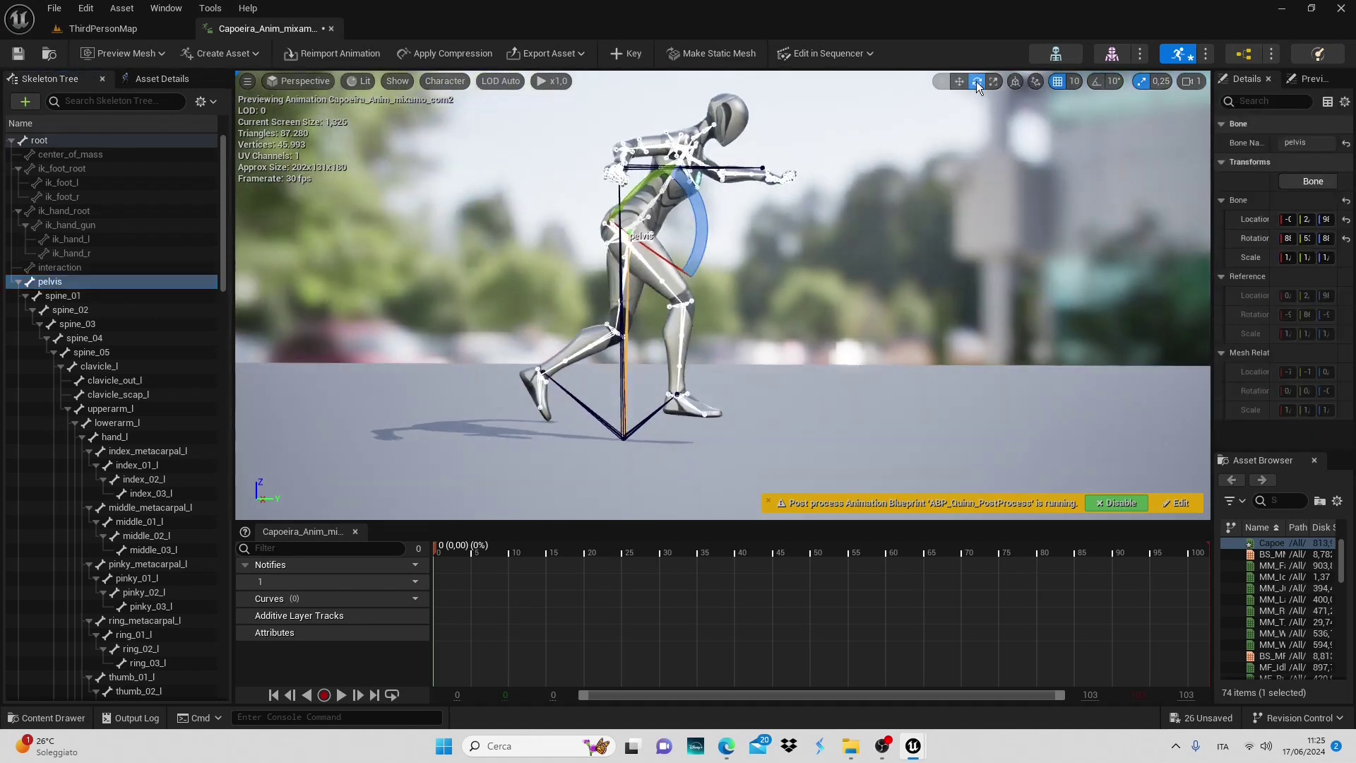
pyautogui.click(958, 82)
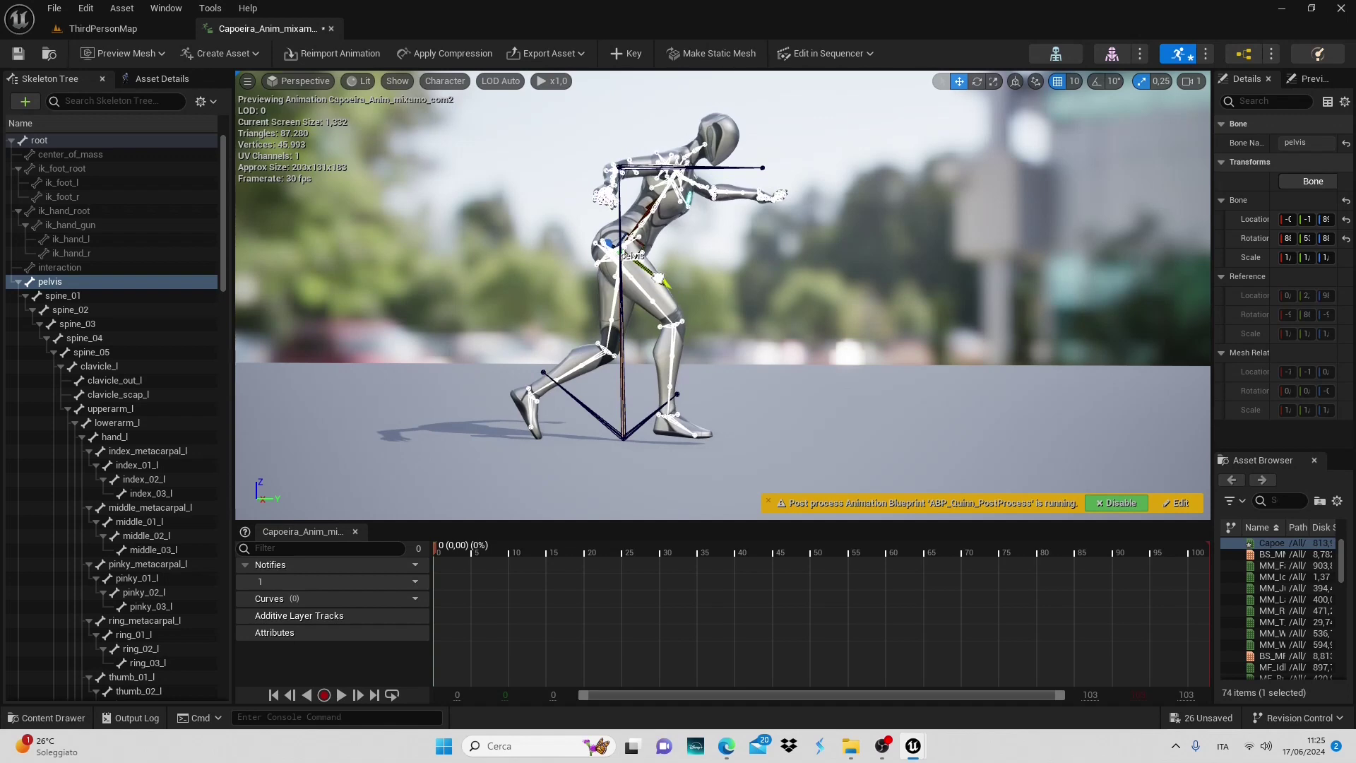
pyautogui.moveTo(775, 267)
pyautogui.keyDown('alt'); pyautogui.mouseDown()
pyautogui.moveTo(841, 219)
pyautogui.moveTo(774, 267)
pyautogui.mouseUp(); pyautogui.keyUp('alt')
pyautogui.click(624, 54)
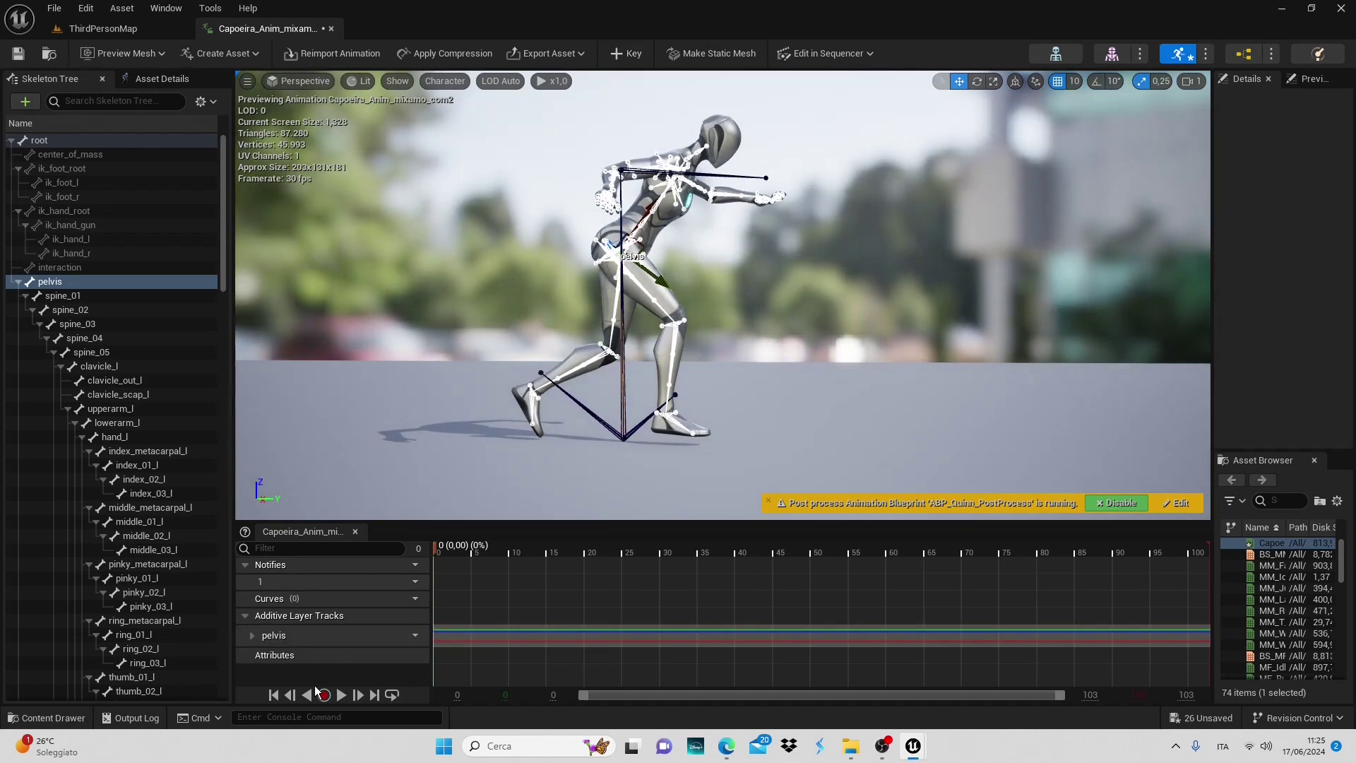
# - Play back the animation from a side view to check the lowered pelvis, and pause it
pyautogui.click(341, 695)
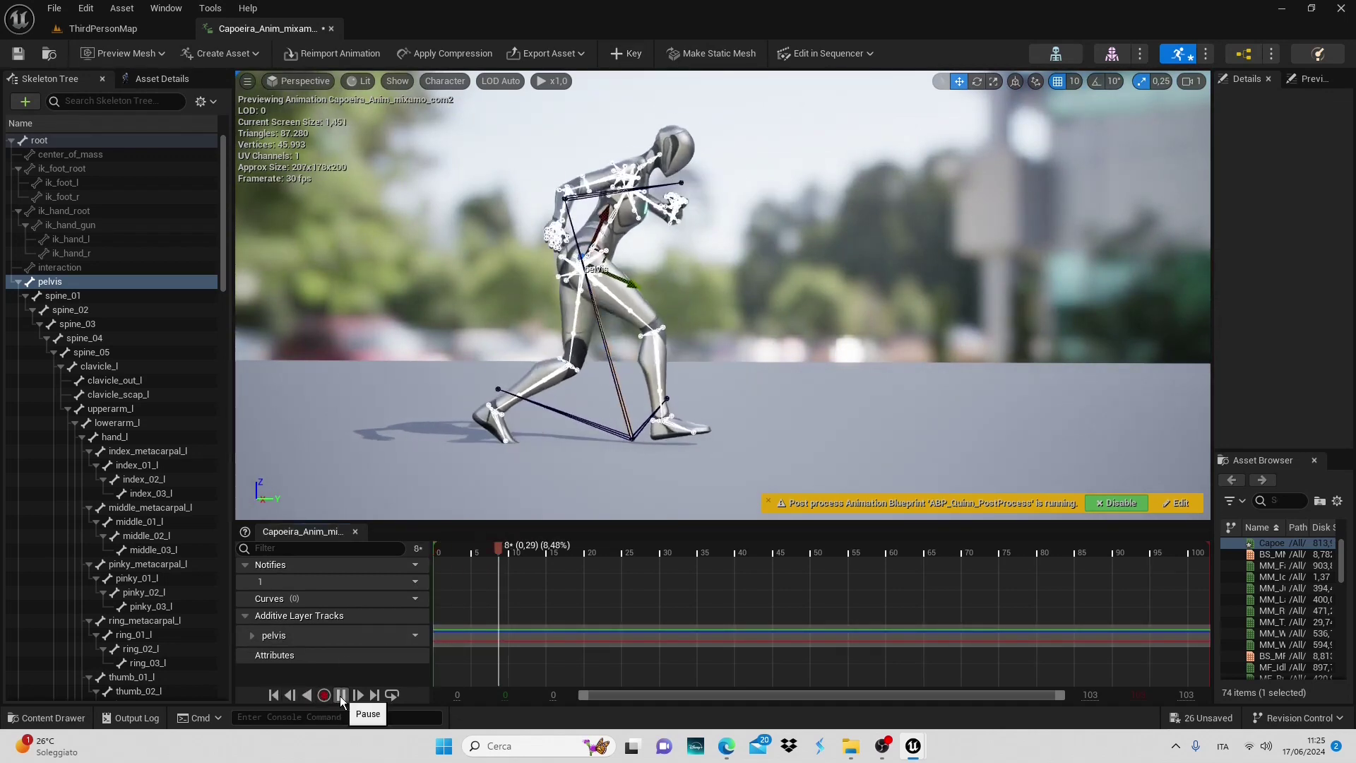
pyautogui.keyDown('alt'); pyautogui.moveTo(790, 400); pyautogui.dragTo(771, 360); pyautogui.keyUp('alt')
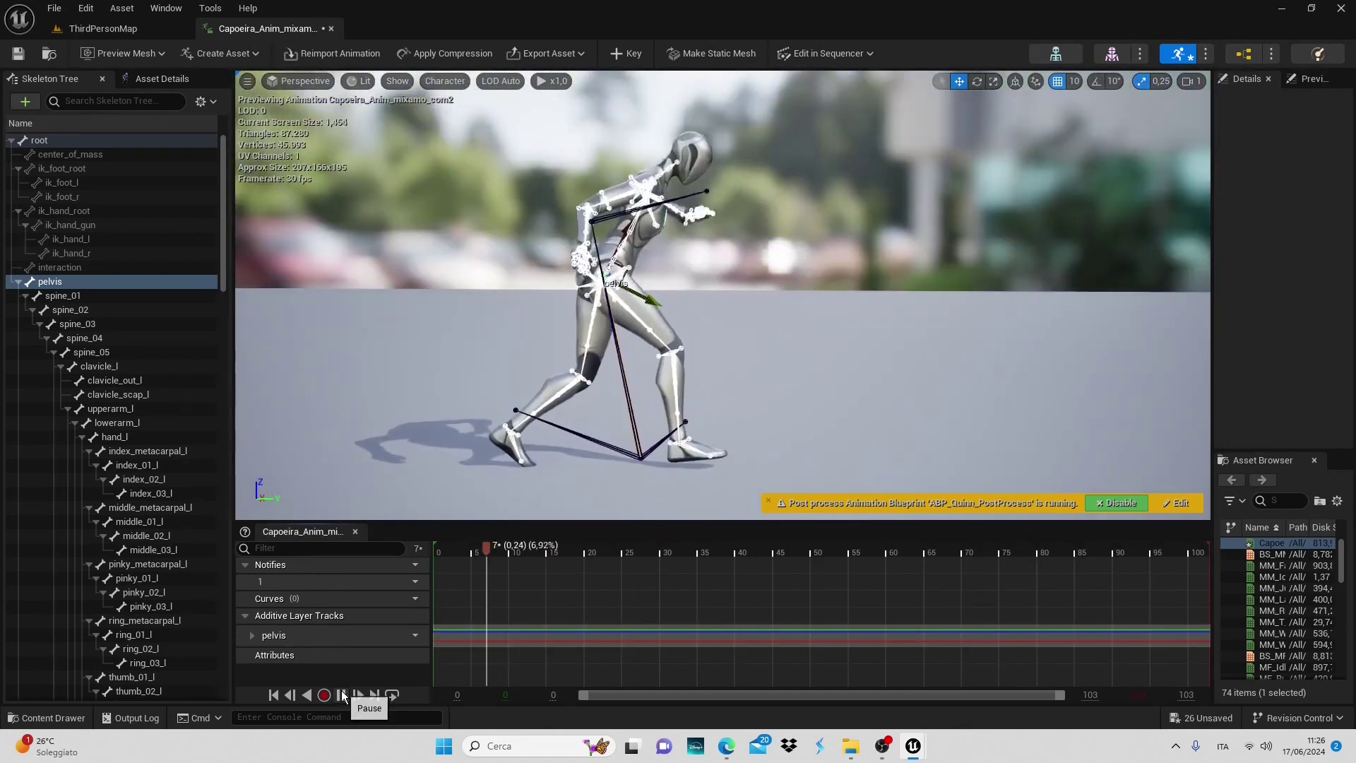
pyautogui.click(341, 695)
# - At frame 10, rotate the left foot bone foot_l by about -16.49 degrees to flatten it on the floor, and add a key
pyautogui.moveTo(502, 551)
pyautogui.mouseDown()
pyautogui.moveTo(456, 551)
pyautogui.moveTo(510, 563)
pyautogui.mouseUp()
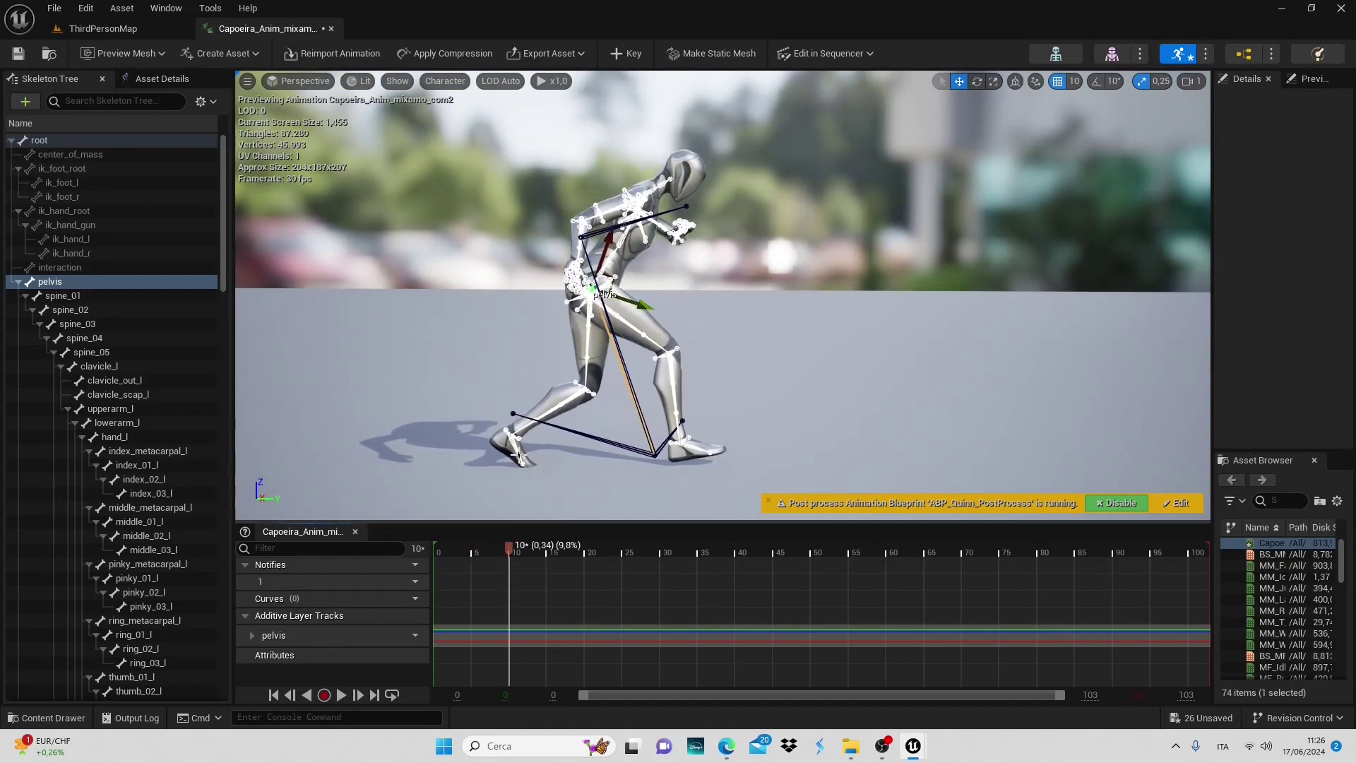
pyautogui.click(515, 448)
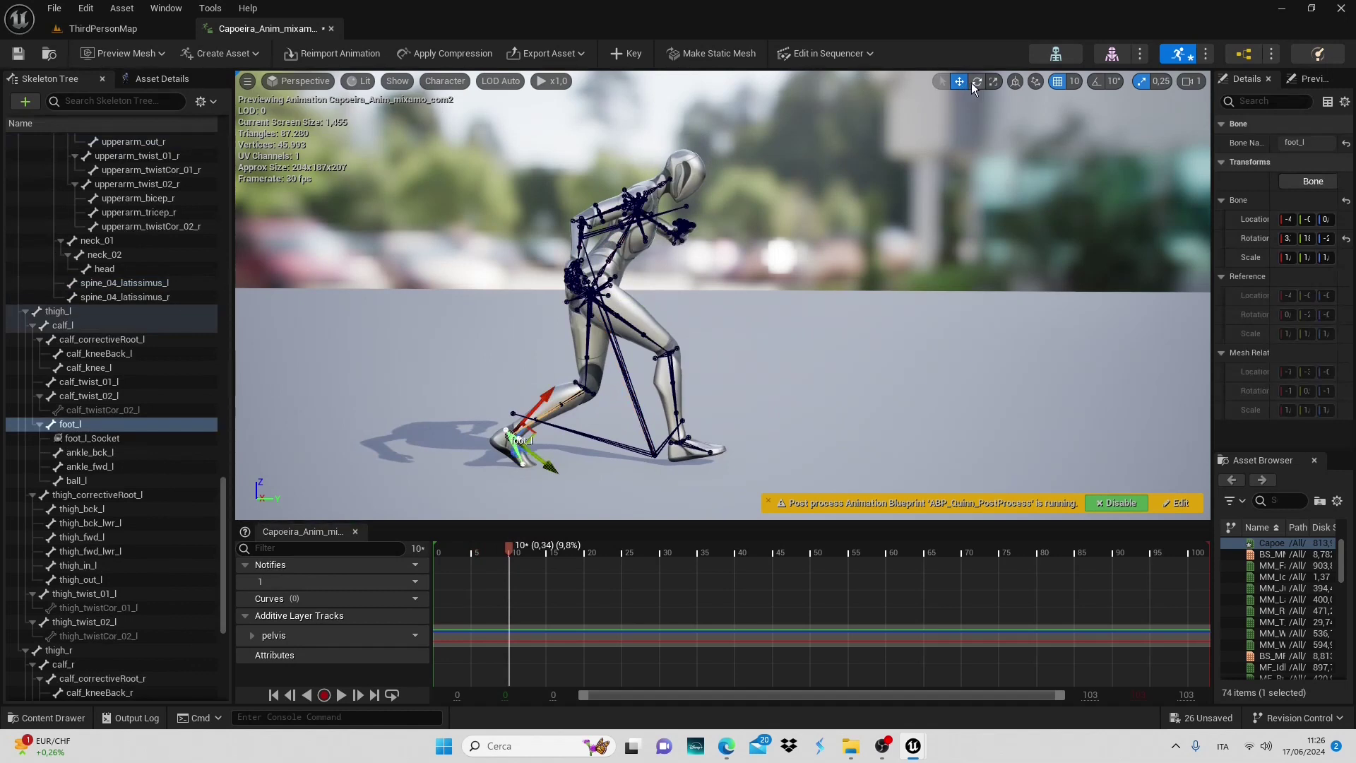
pyautogui.click(974, 83)
pyautogui.moveTo(502, 380); pyautogui.dragTo(504, 365)
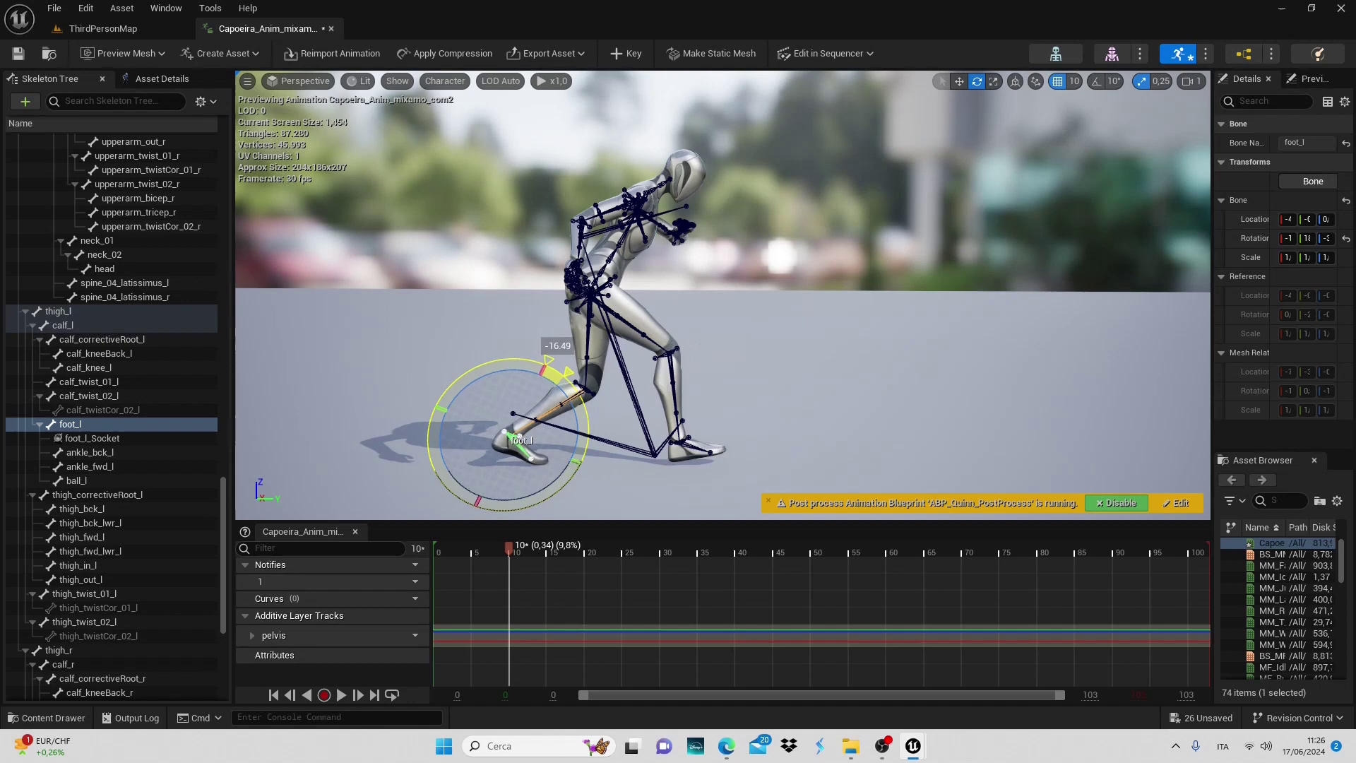
pyautogui.moveTo(523, 365); pyautogui.dragTo(484, 342)
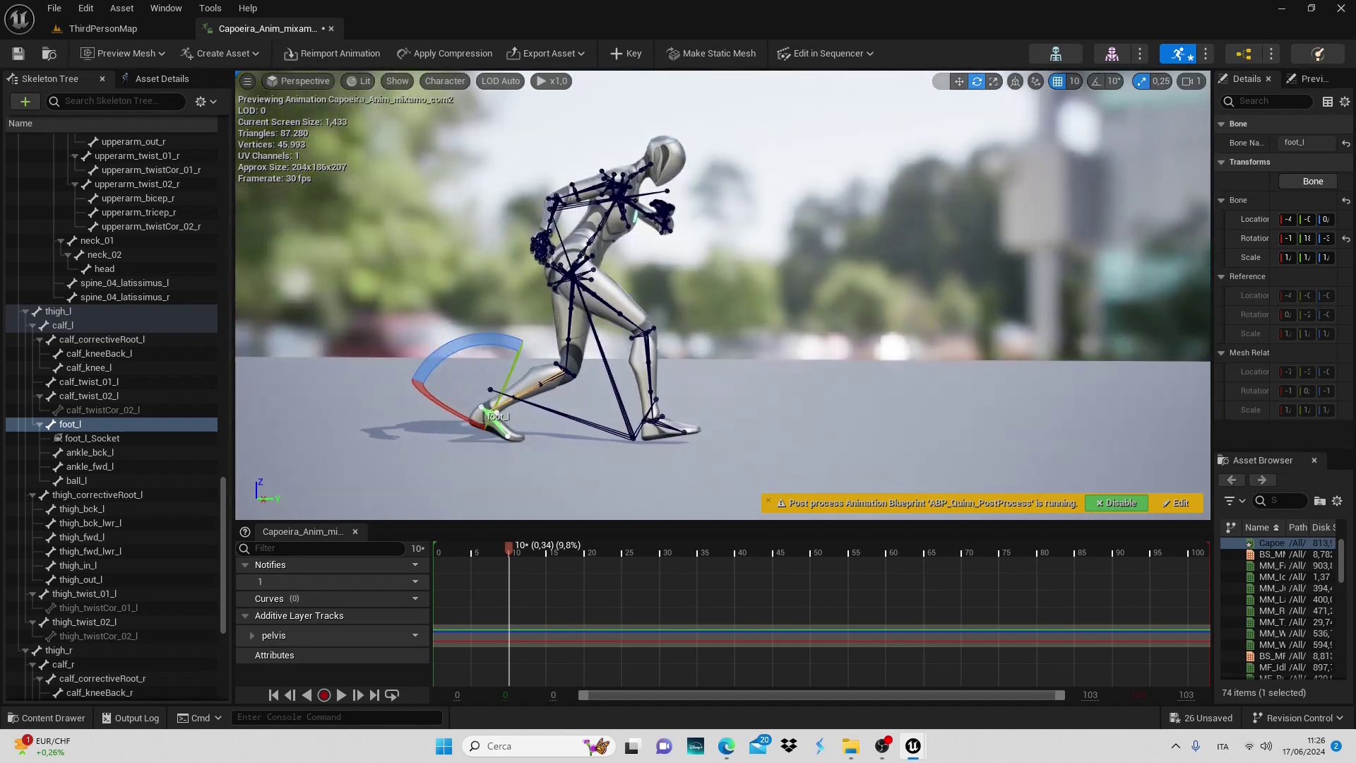
pyautogui.click(616, 55)
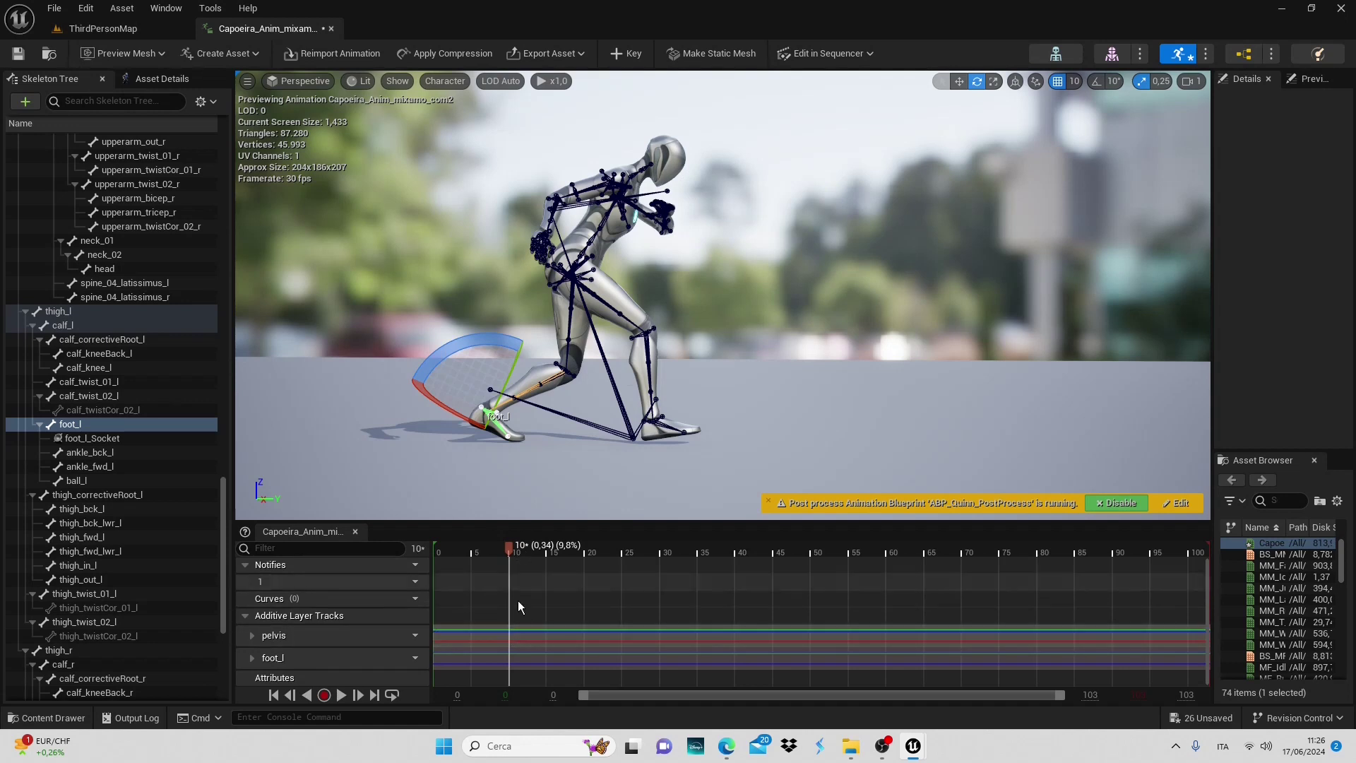
# - Examine the translation, rotation and scale curves of the pelvis additive layer track, and deselect the foot bone
pyautogui.click(253, 636)
pyautogui.scroll(-1, 264, 627)
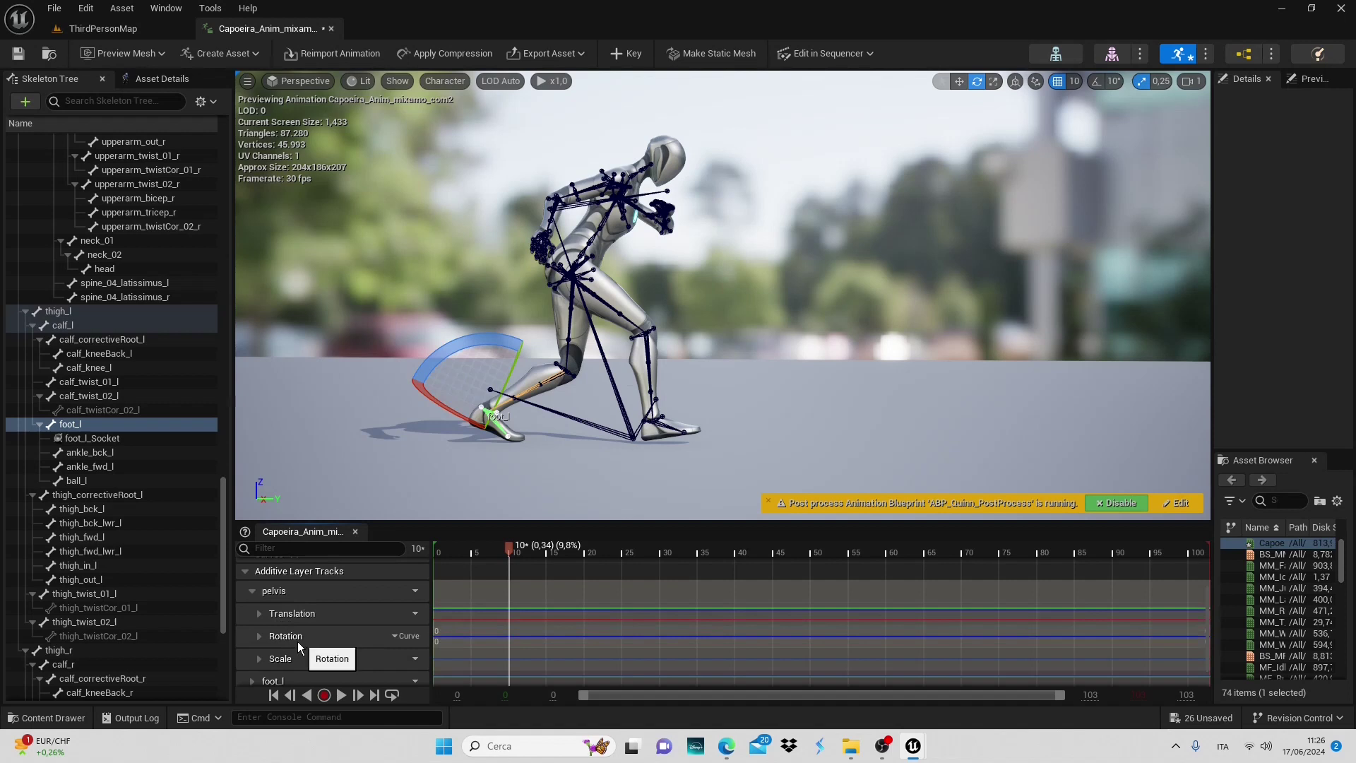
pyautogui.click(250, 588)
pyautogui.click(572, 474)
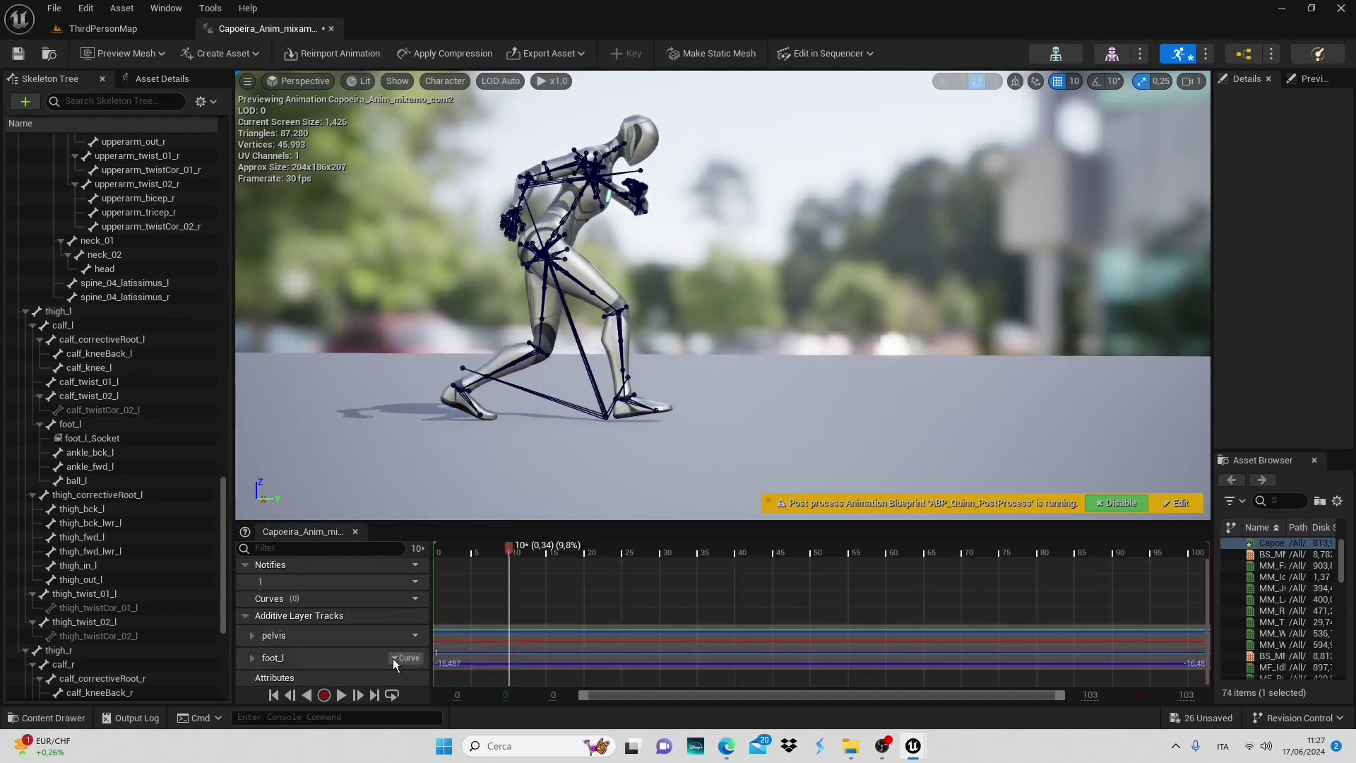
# - Replay the animation from the first frame, pause it and scrub back to about frame 6 to inspect the feet
pyautogui.click(280, 696)
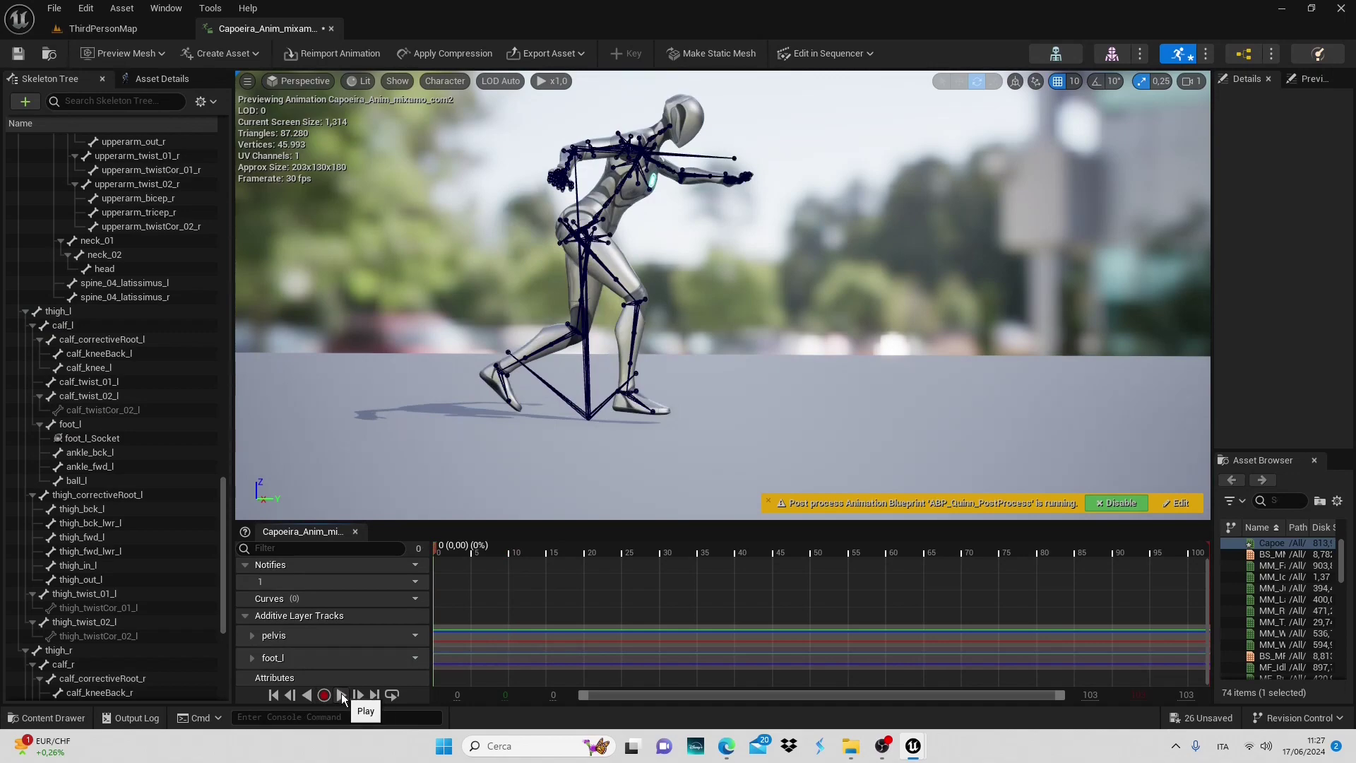
pyautogui.click(342, 696)
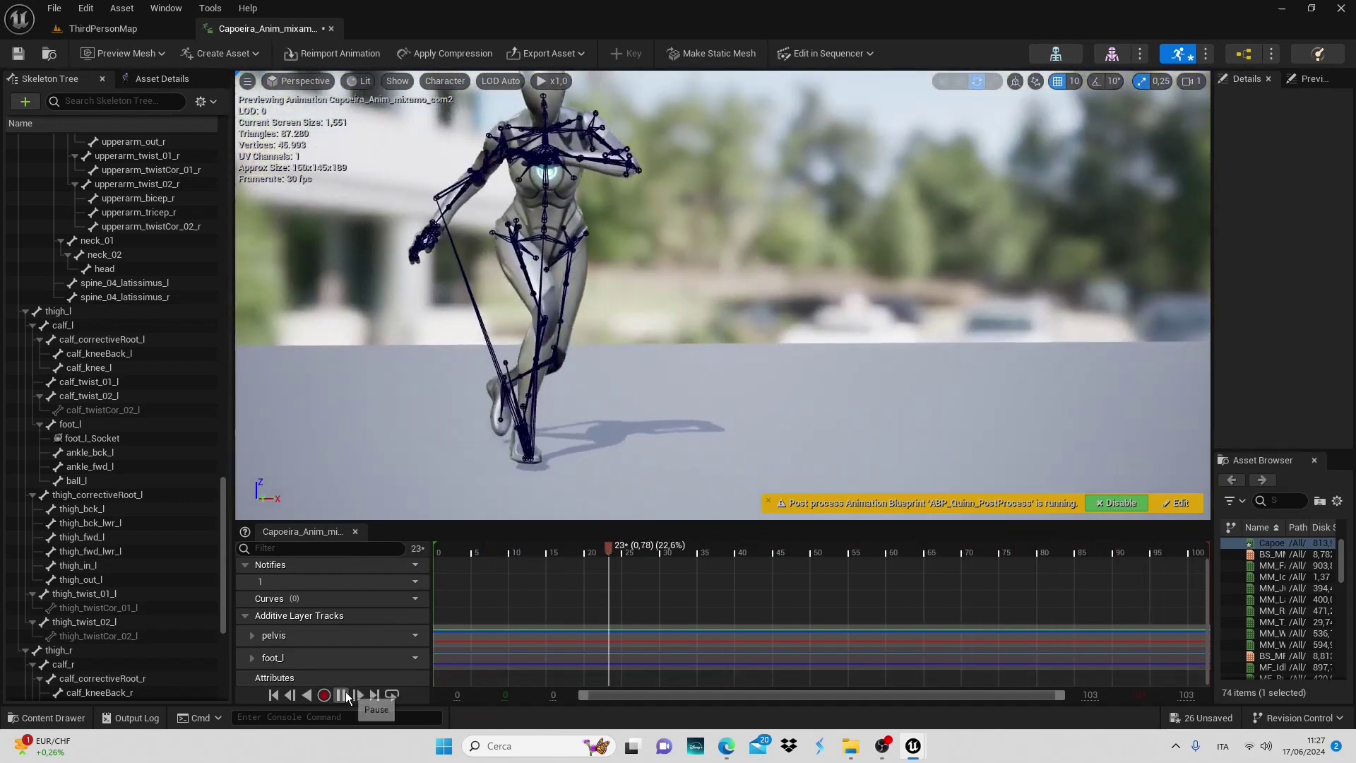
pyautogui.click(343, 696)
pyautogui.moveTo(611, 555); pyautogui.dragTo(483, 564)
pyautogui.keyDown('alt'); pyautogui.moveTo(452, 423); pyautogui.dragTo(678, 410); pyautogui.keyUp('alt')
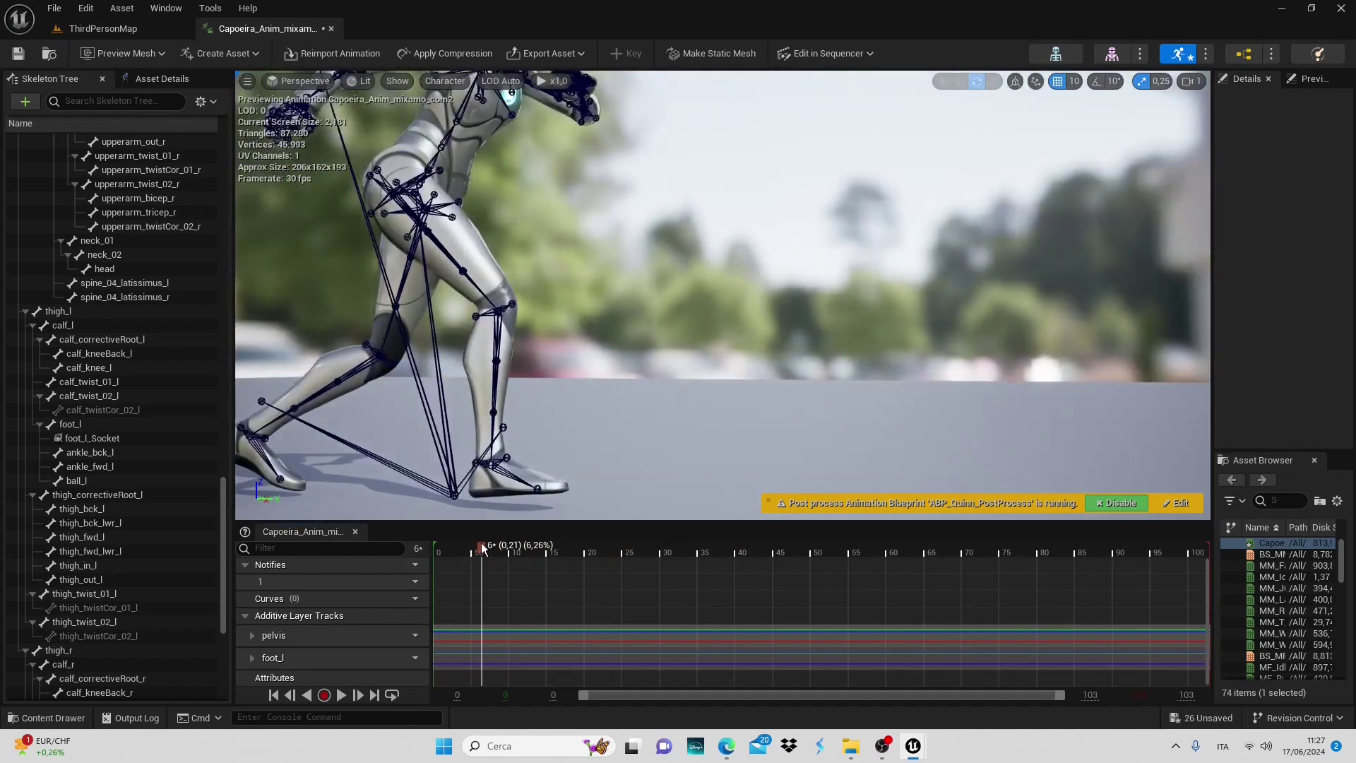
# - At frame 39, rotate the left foot bone foot_l on two axes to align it with the floor, and add a key
pyautogui.moveTo(483, 550); pyautogui.dragTo(728, 594)
pyautogui.keyDown('alt'); pyautogui.moveTo(833, 462); pyautogui.dragTo(593, 452); pyautogui.keyUp('alt')
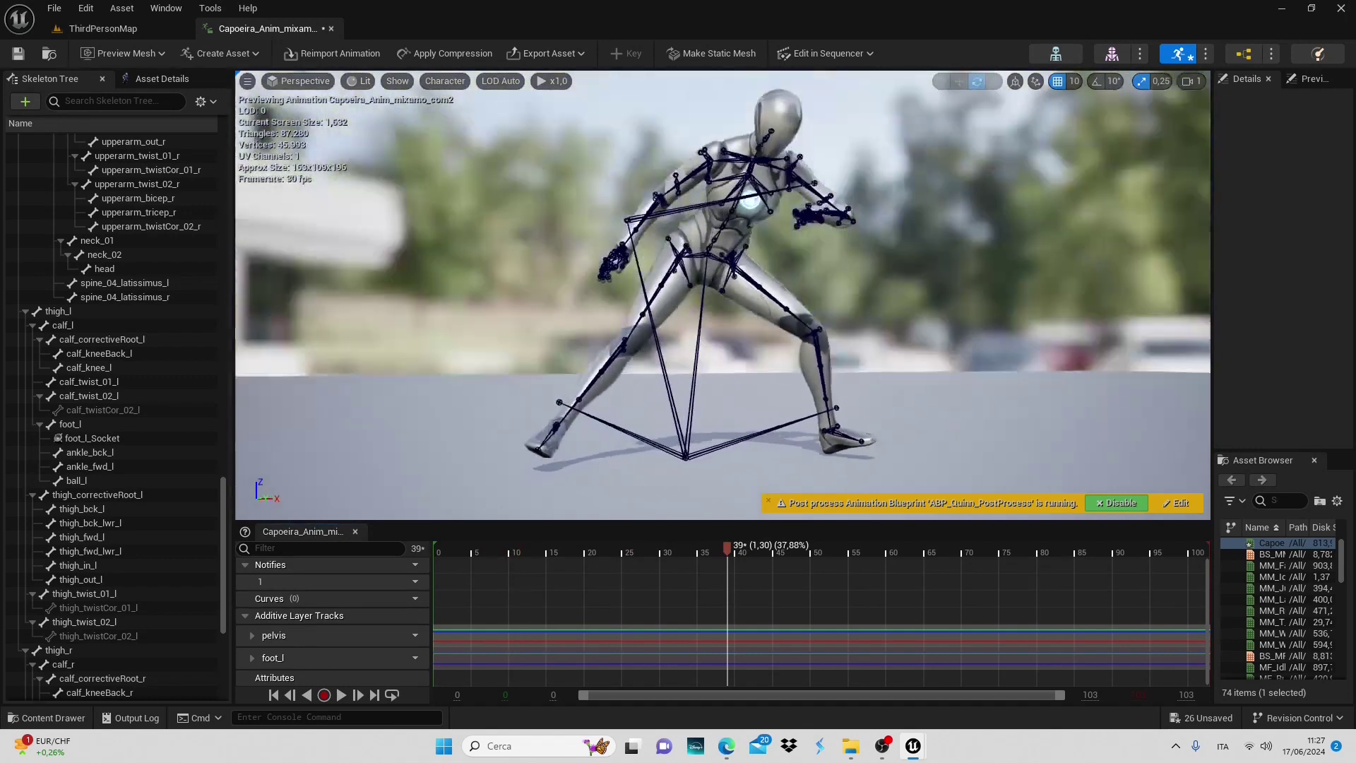
pyautogui.moveTo(749, 469); pyautogui.dragTo(799, 422)
pyautogui.click(722, 464)
pyautogui.moveTo(661, 461); pyautogui.dragTo(663, 452)
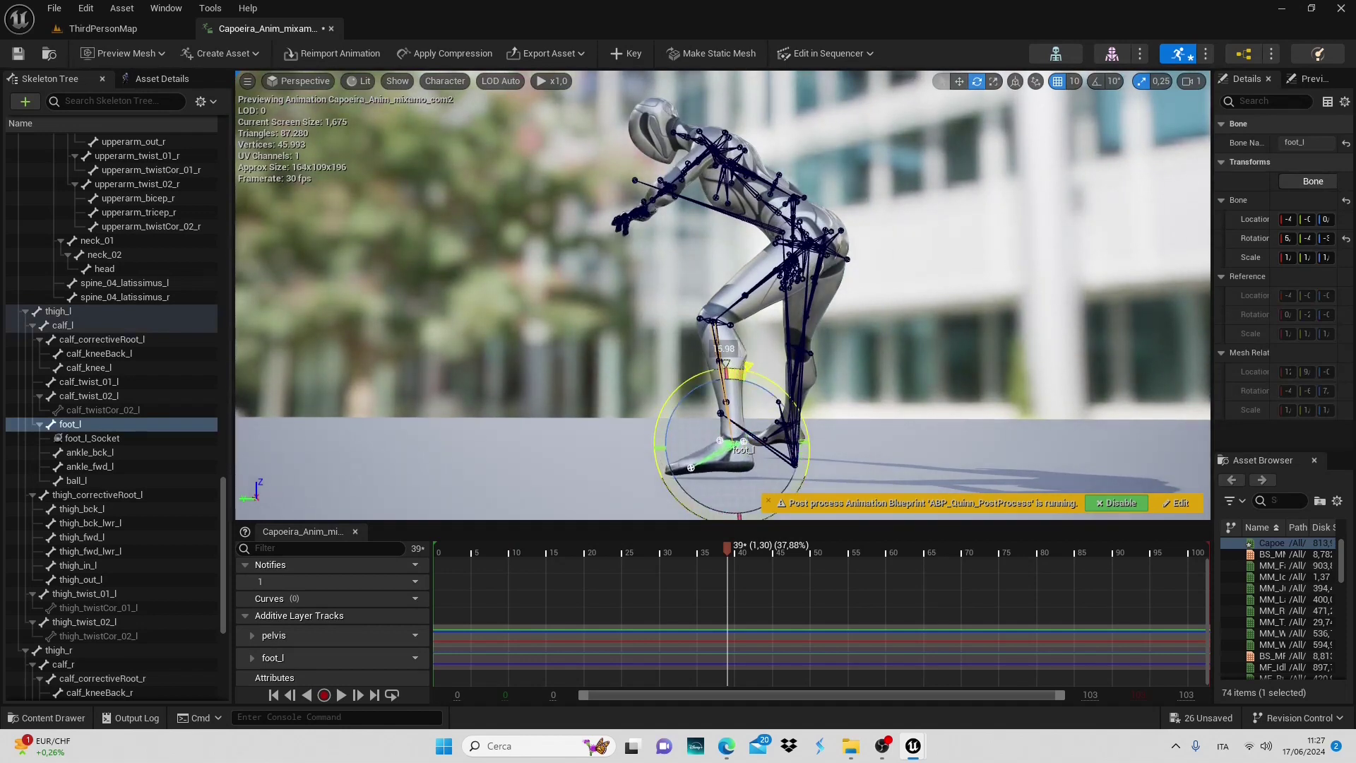
pyautogui.keyDown('alt'); pyautogui.moveTo(682, 405); pyautogui.dragTo(927, 409); pyautogui.keyUp('alt')
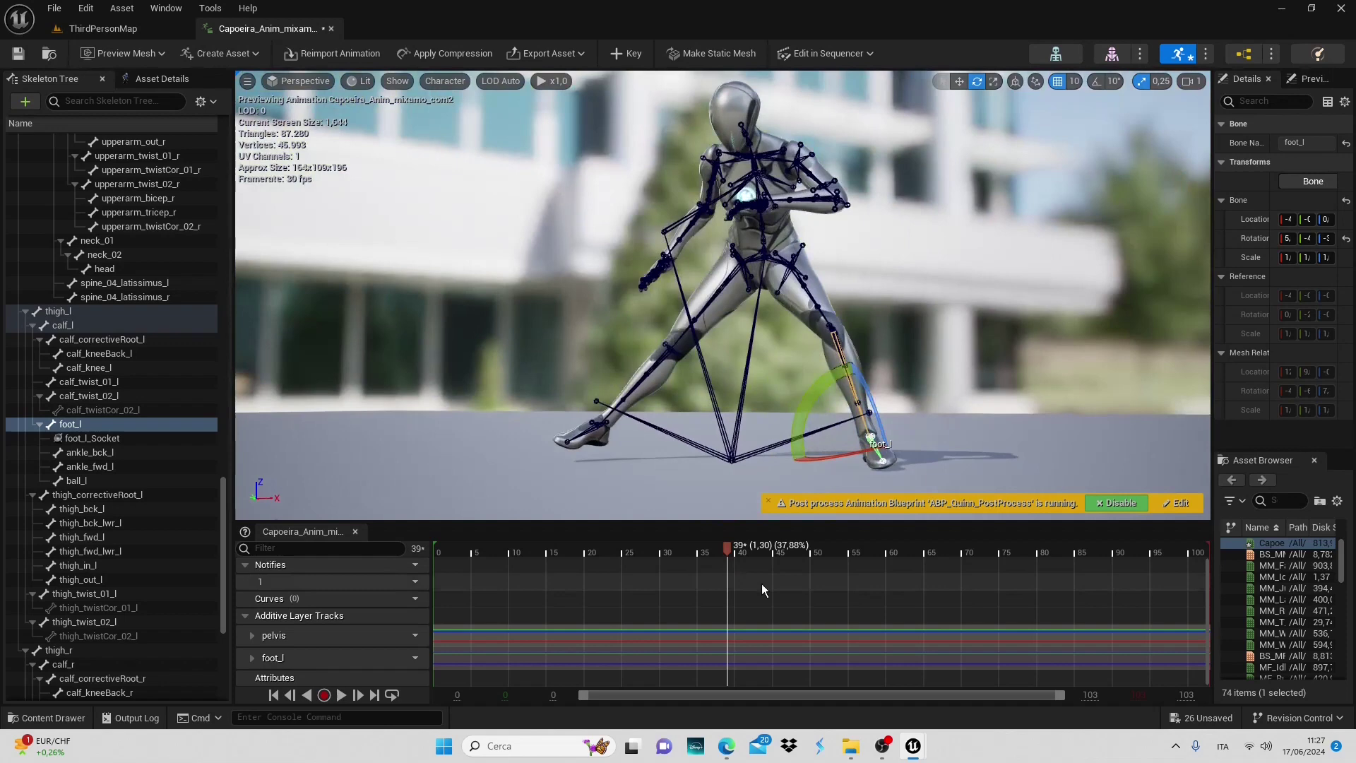
pyautogui.moveTo(825, 391); pyautogui.dragTo(824, 389)
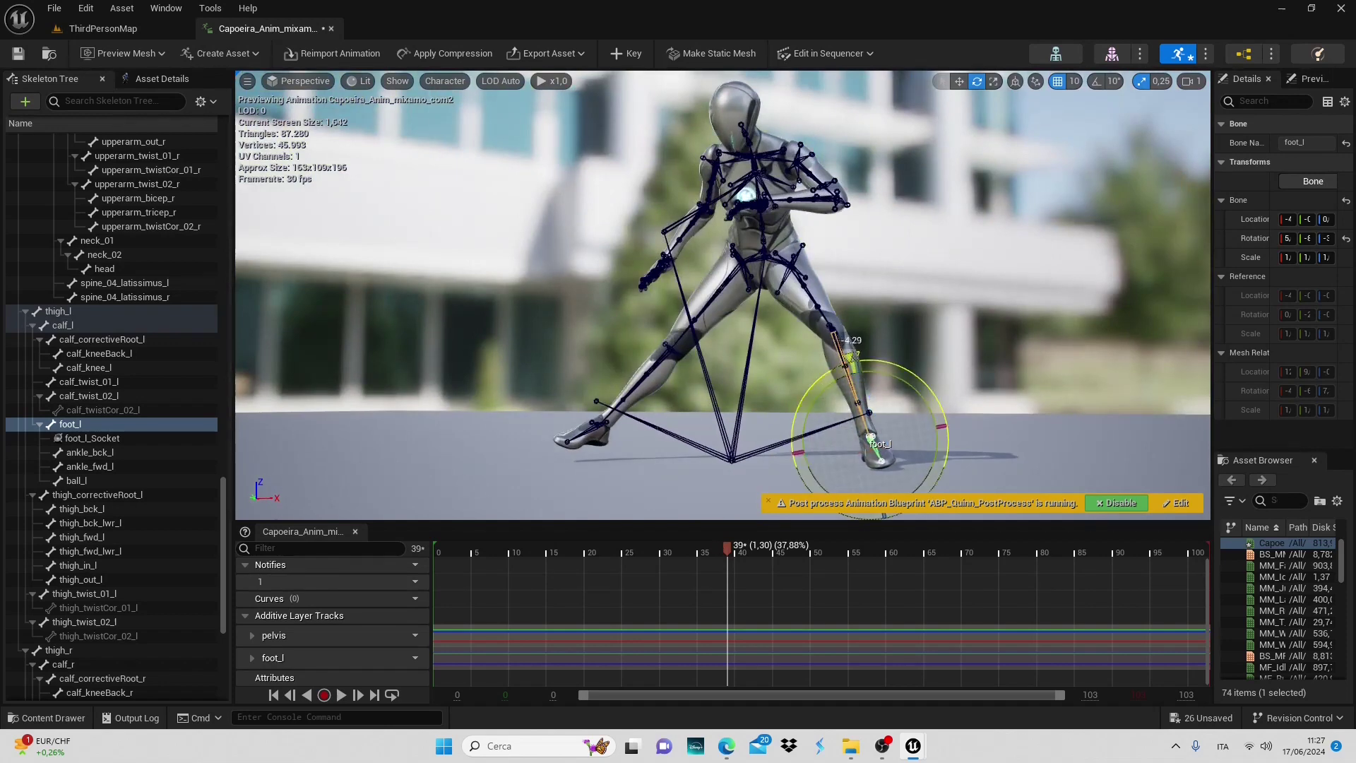
pyautogui.keyDown('alt'); pyautogui.moveTo(873, 329); pyautogui.dragTo(768, 320); pyautogui.keyUp('alt')
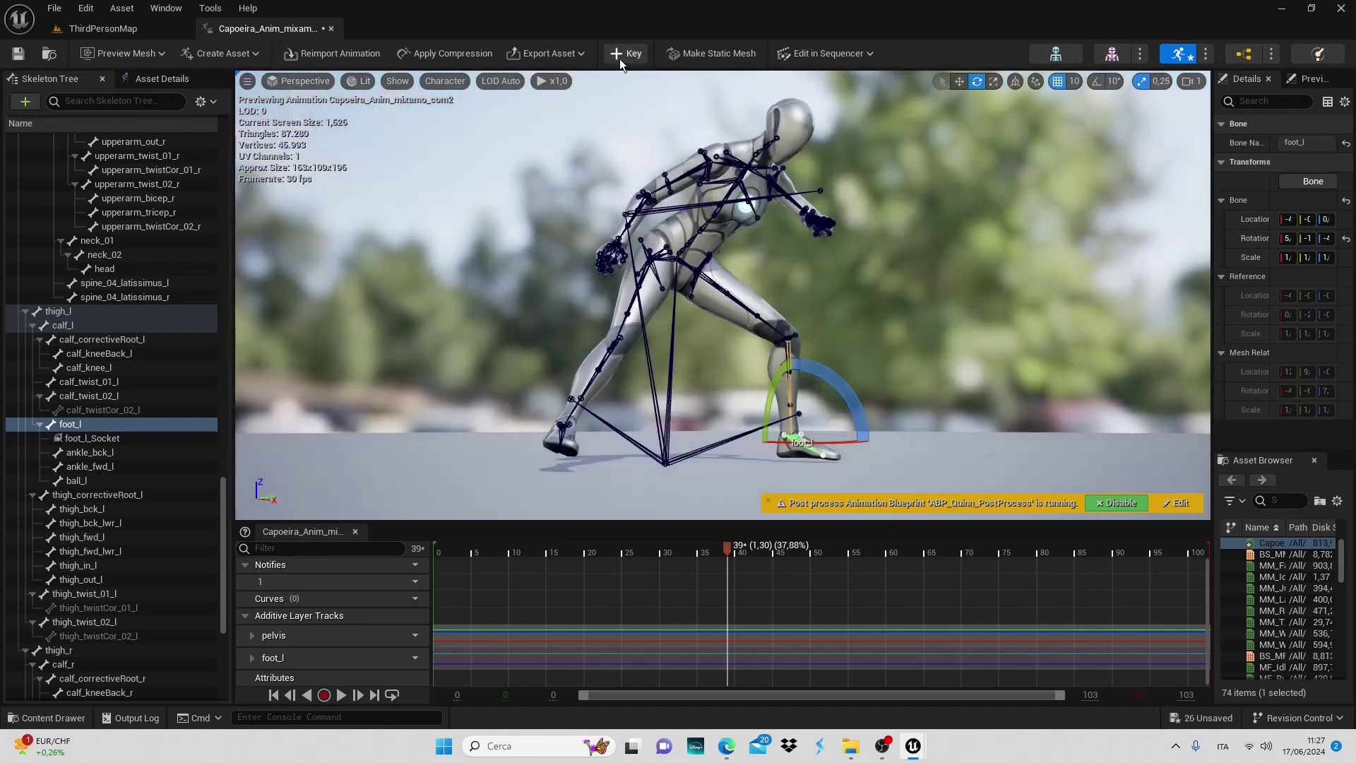
pyautogui.click(622, 57)
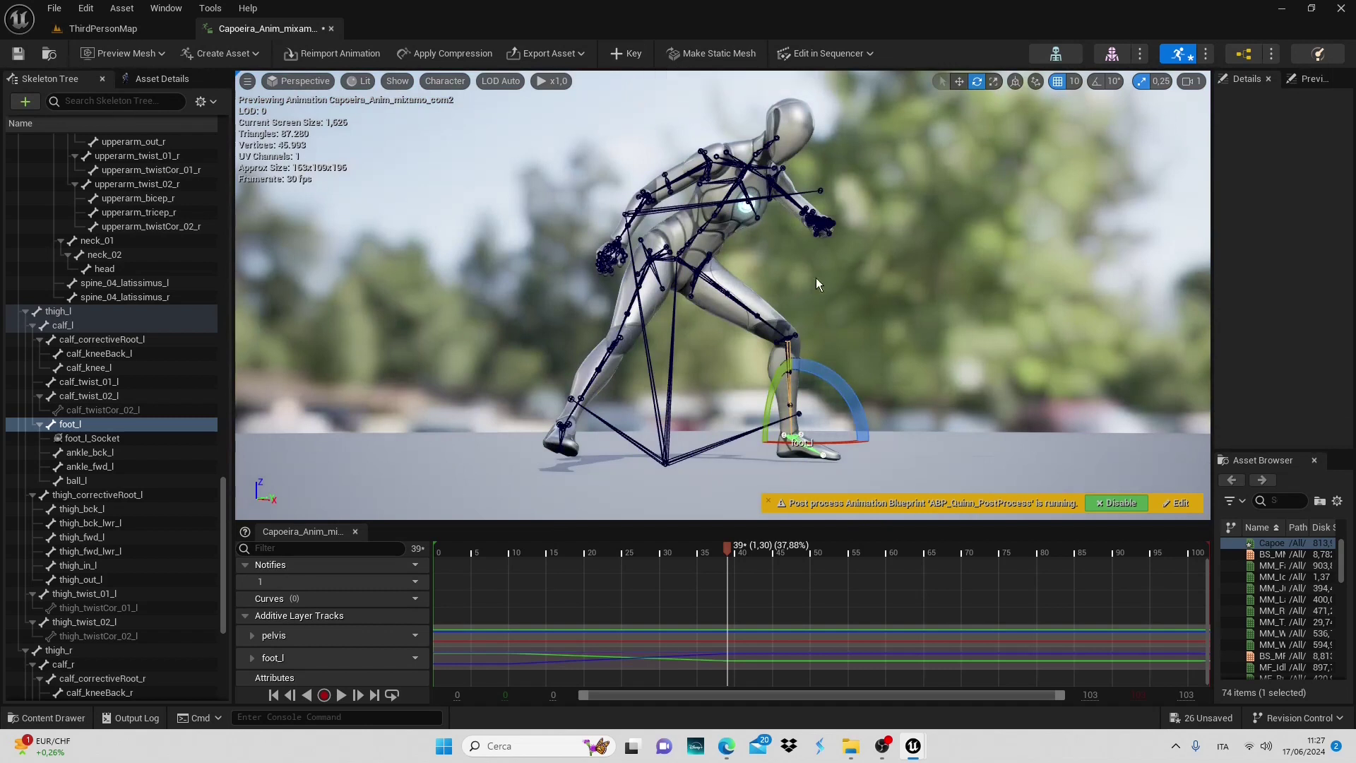
# - Rotate the left thigh bone thigh_l slightly at frame 39 and add a key for it
pyautogui.click(777, 326)
pyautogui.moveTo(765, 275); pyautogui.dragTo(761, 276)
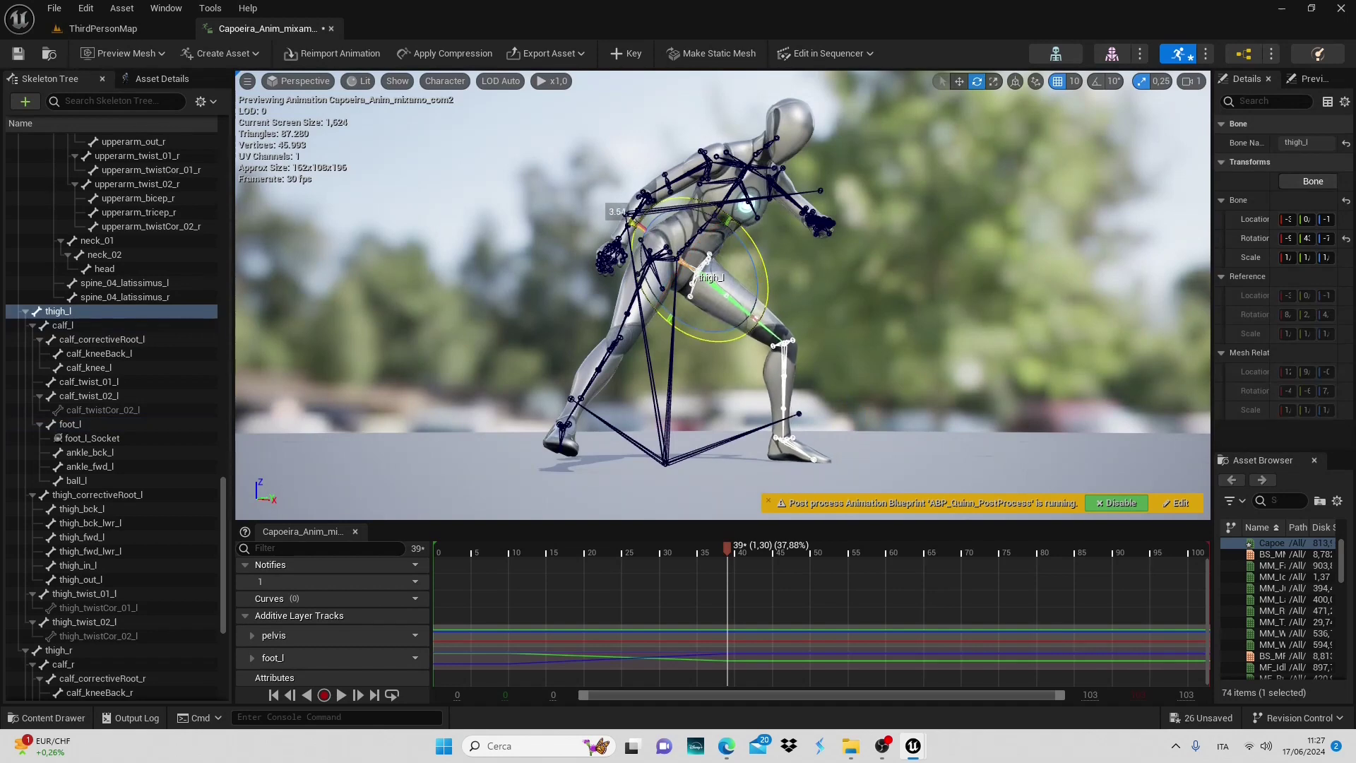
pyautogui.moveTo(622, 216); pyautogui.dragTo(701, 192)
pyautogui.click(631, 55)
# - Rotate the left toe bone ball_l at frame 39 to lay the toes on the floor, and add a key
pyautogui.click(820, 464)
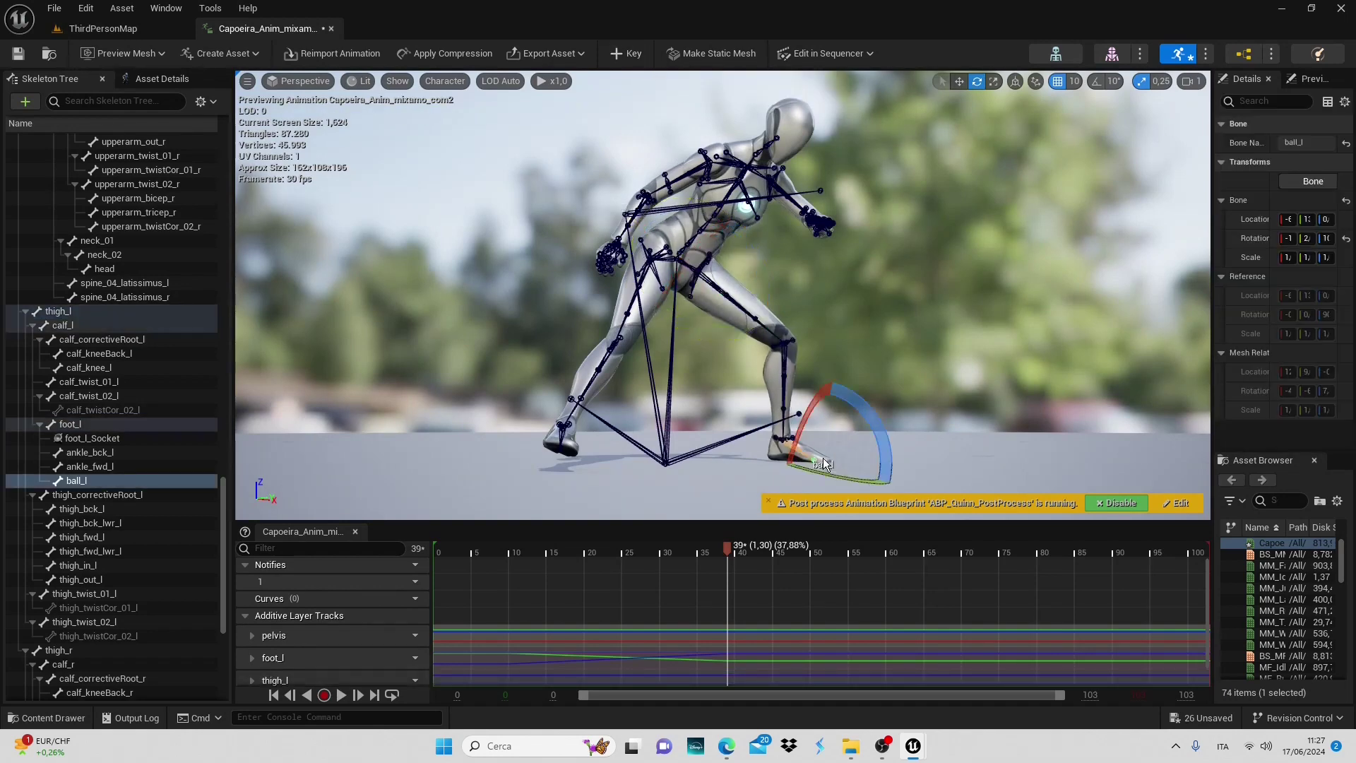
pyautogui.moveTo(902, 424); pyautogui.dragTo(893, 430)
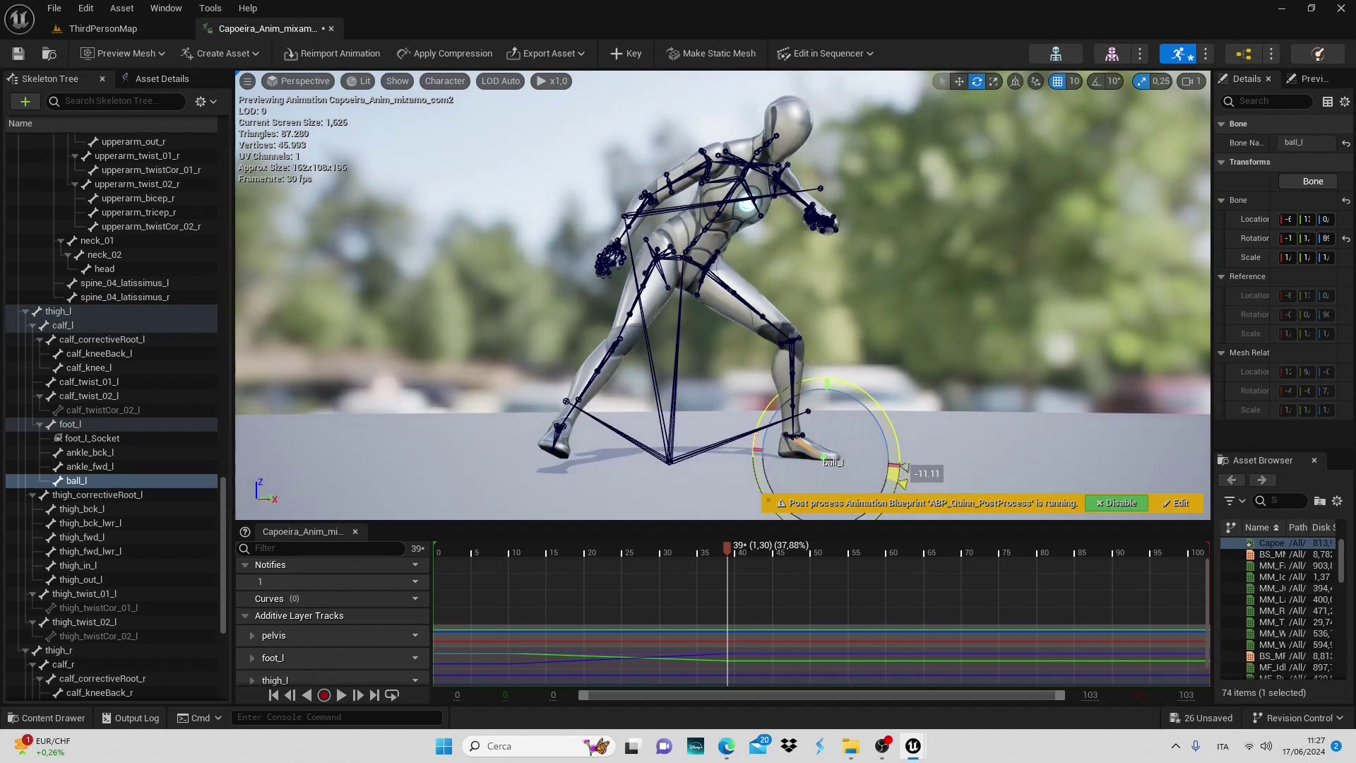
pyautogui.moveTo(894, 430); pyautogui.dragTo(679, 409)
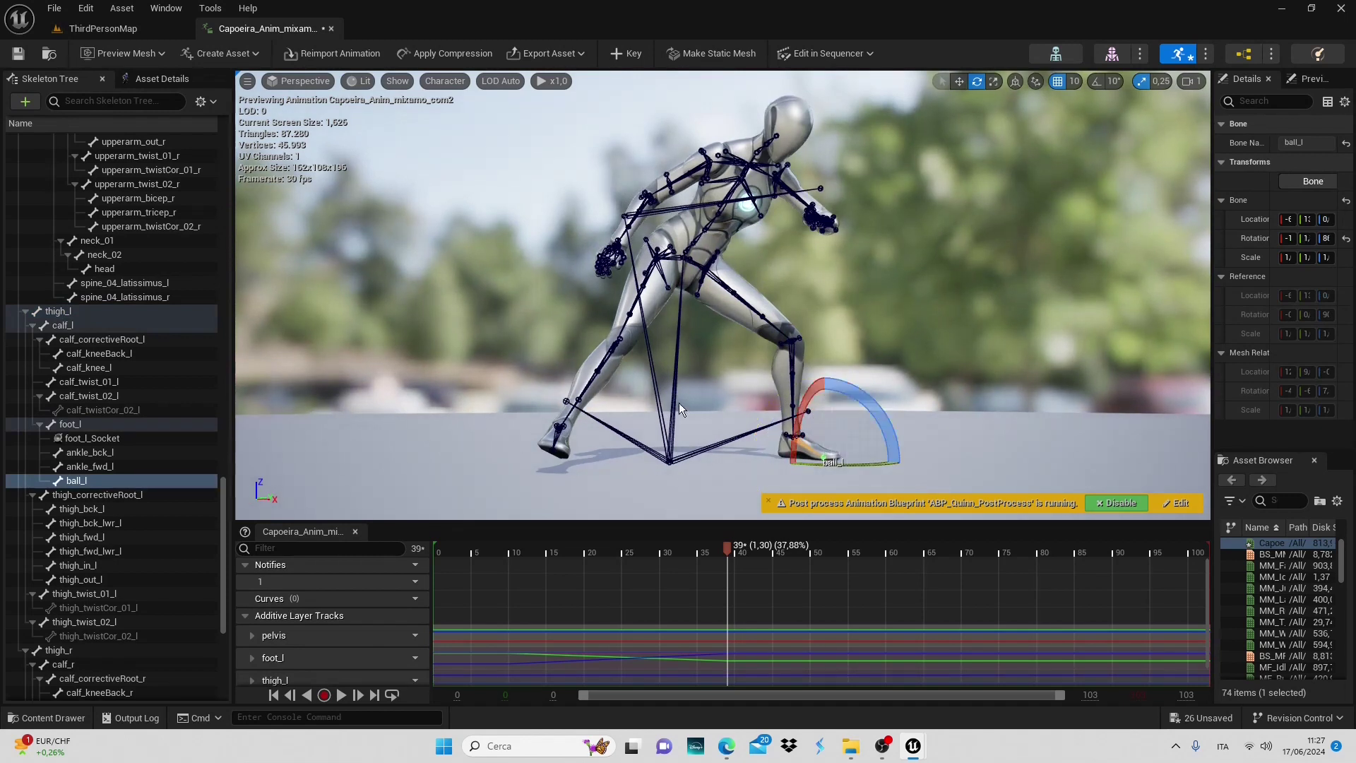
pyautogui.click(624, 55)
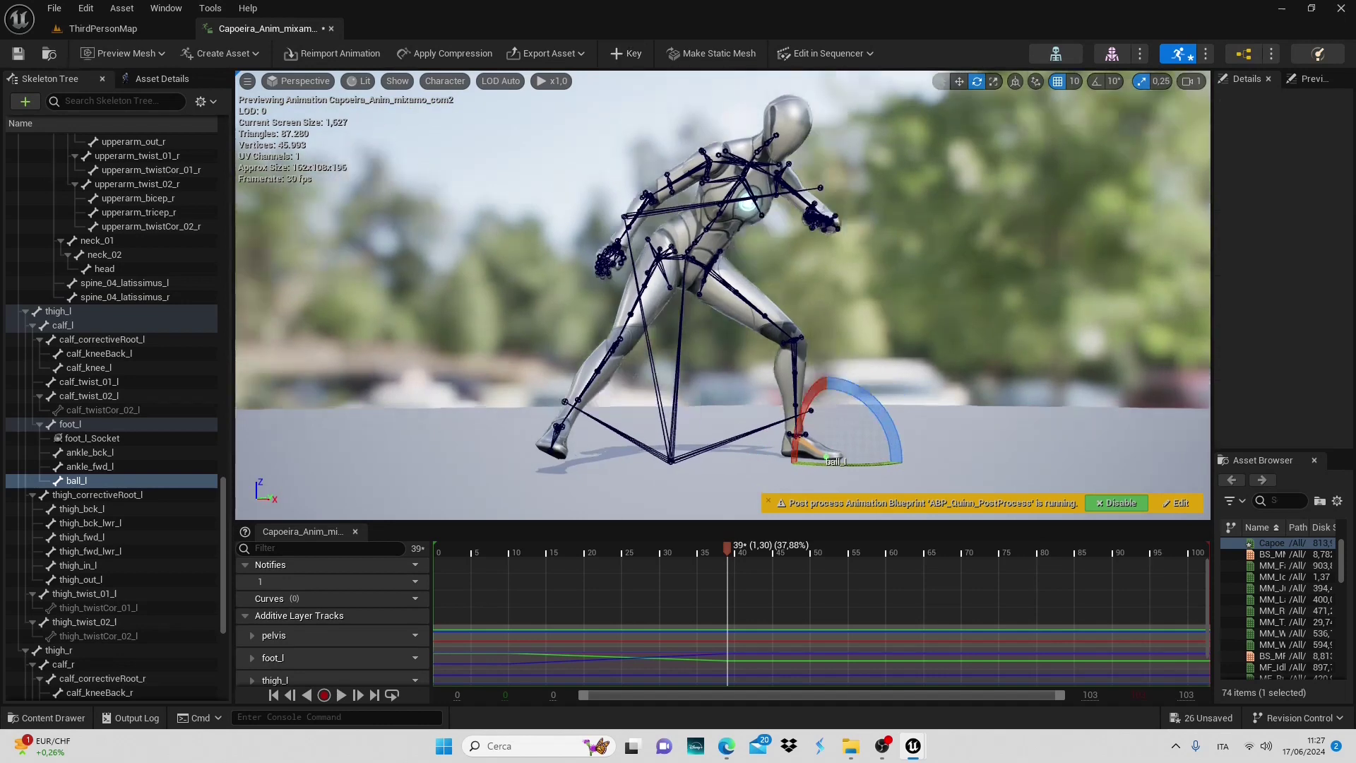
# - Play the animation from the start, rotate the right thigh bone thigh_r at about frame 22, and add a key for it
pyautogui.click(272, 697)
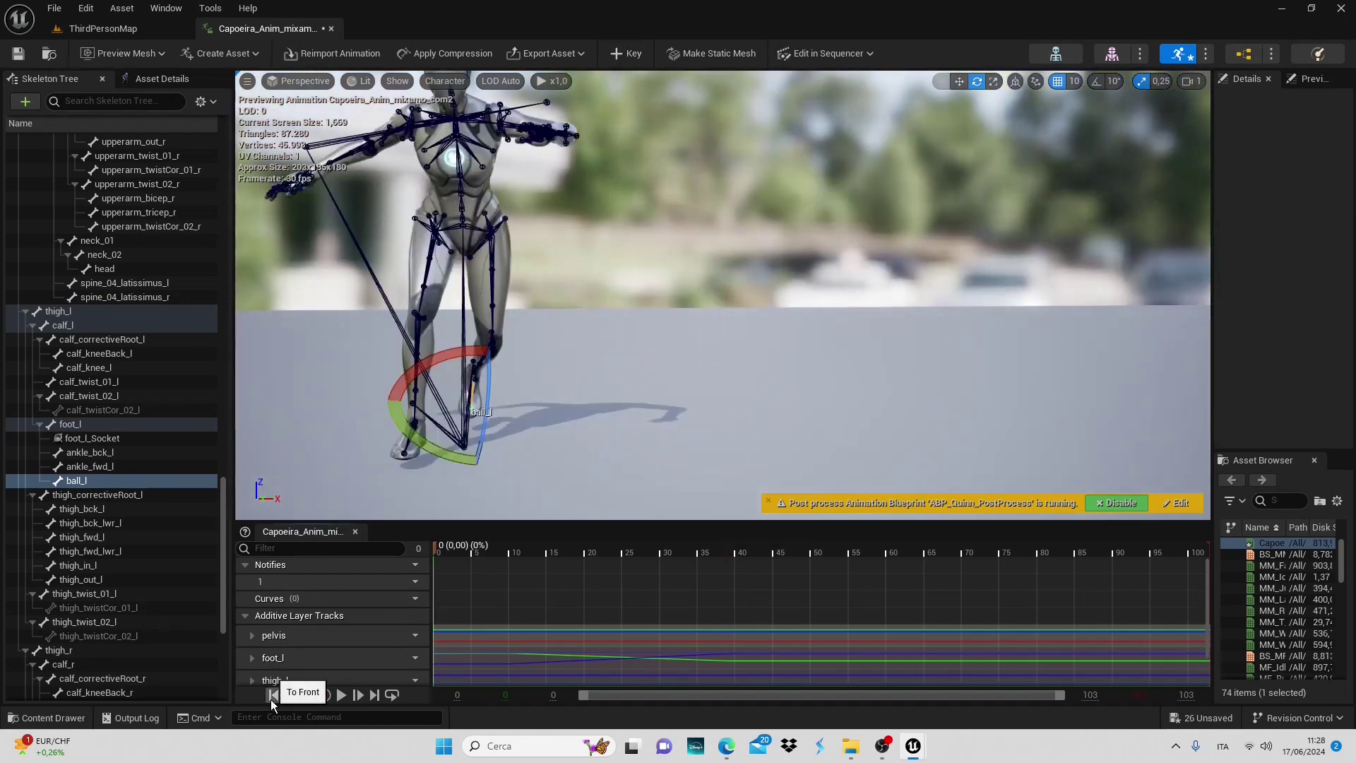
pyautogui.click(341, 696)
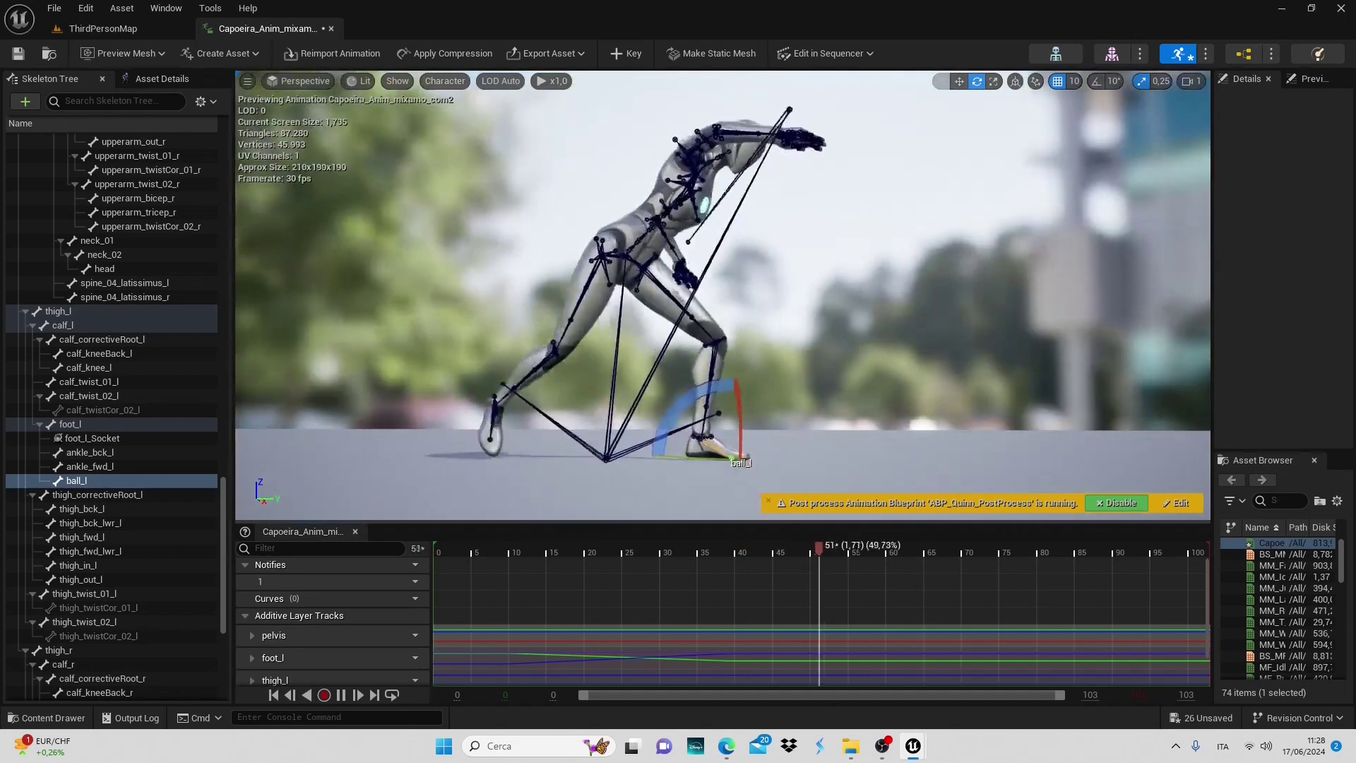
pyautogui.moveTo(634, 345); pyautogui.dragTo(735, 375, button='right')
pyautogui.scroll(-5, 633, 351)
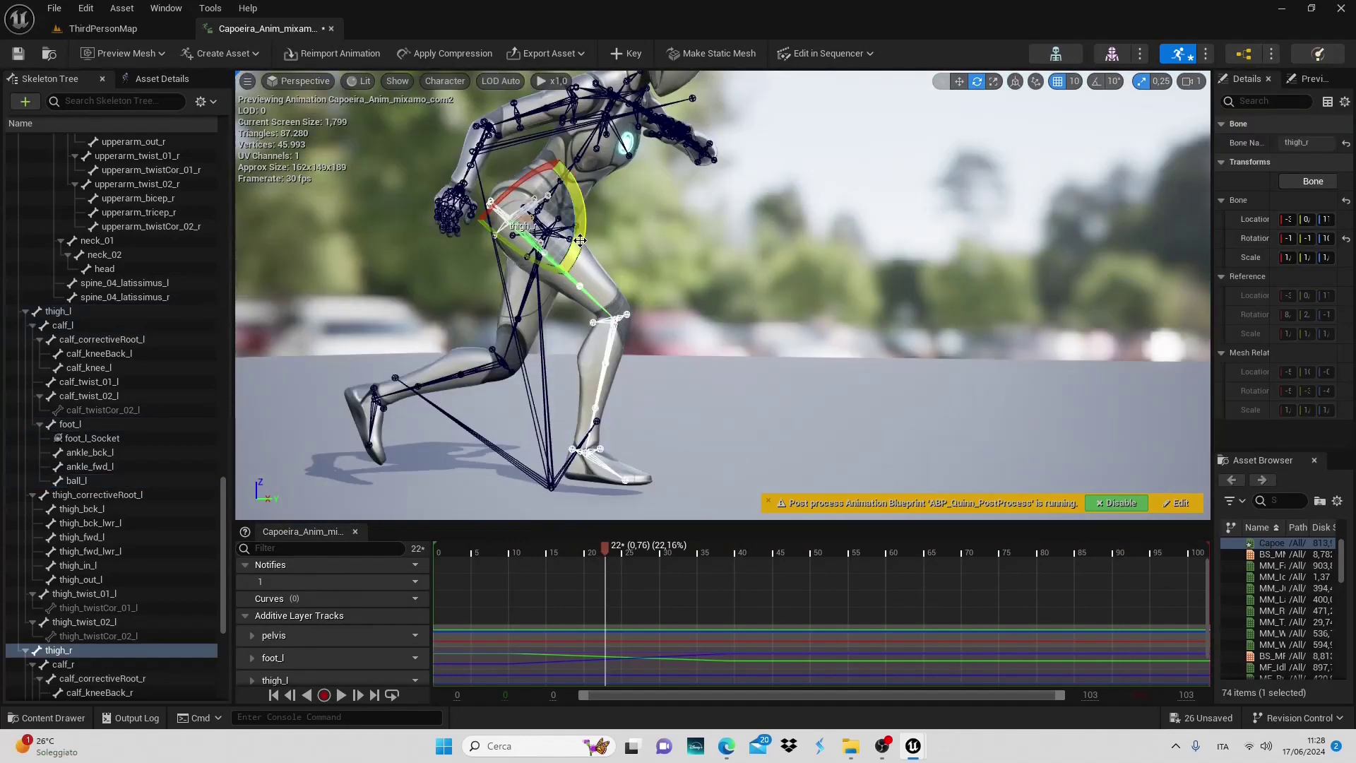
pyautogui.moveTo(580, 240); pyautogui.dragTo(587, 248)
pyautogui.keyDown('alt'); pyautogui.moveTo(688, 270); pyautogui.dragTo(684, 314); pyautogui.keyUp('alt')
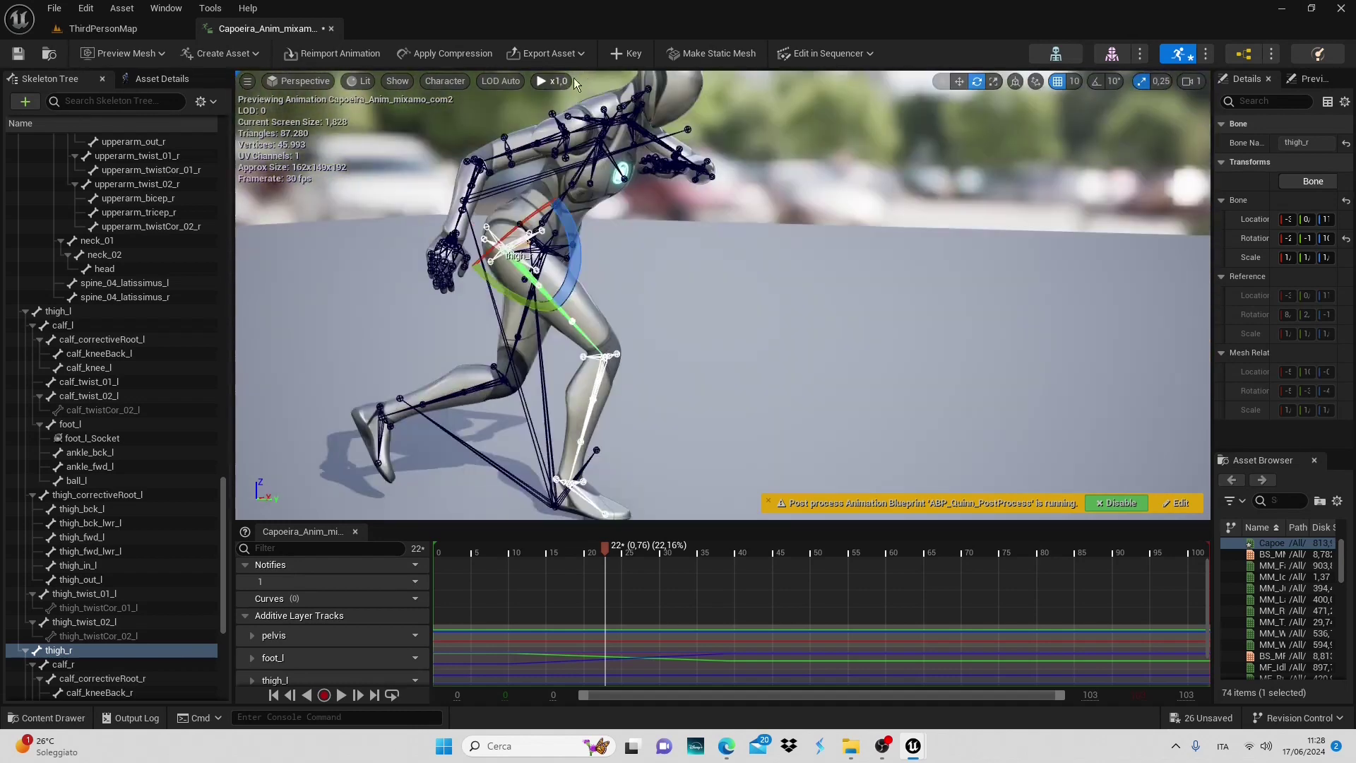
pyautogui.click(622, 54)
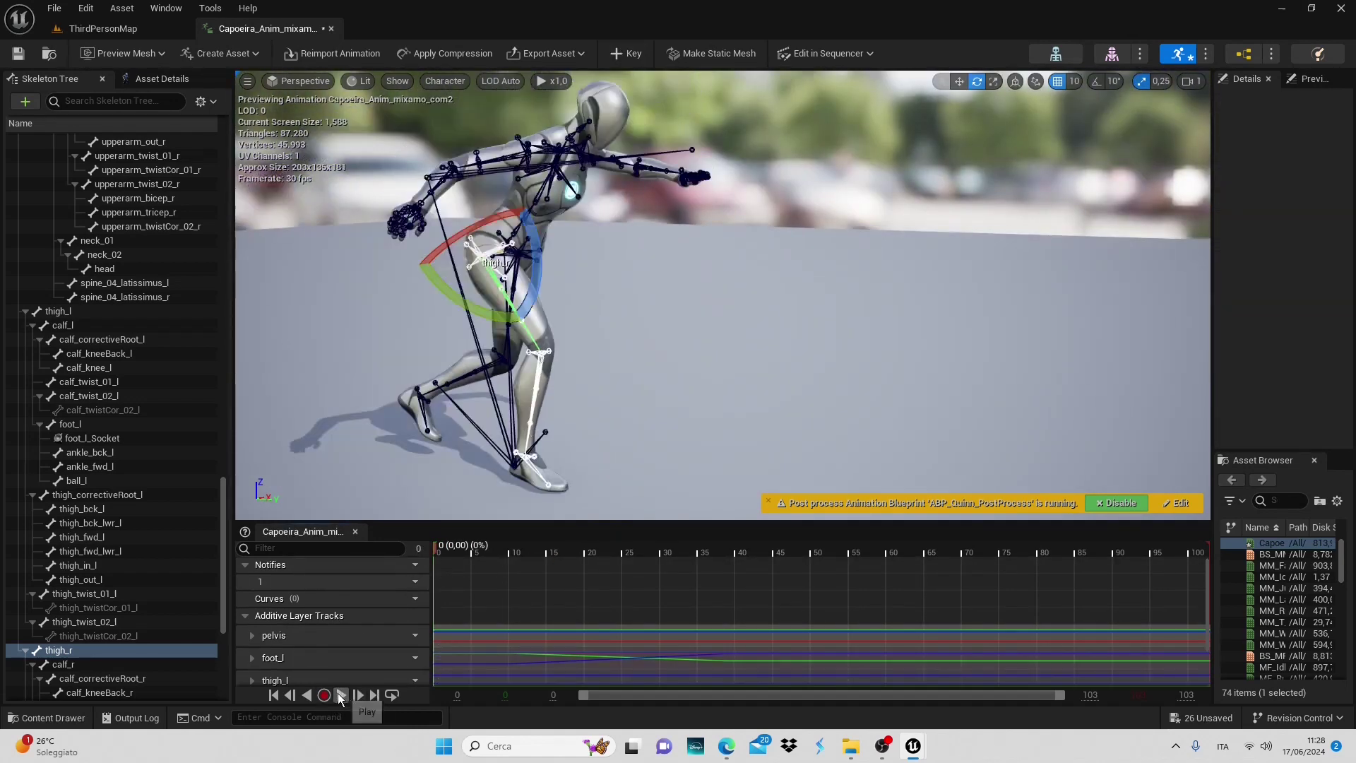
# - Play on to about frame 46 and slightly rotate the left upper arm bone upperarm_l there
pyautogui.click(340, 697)
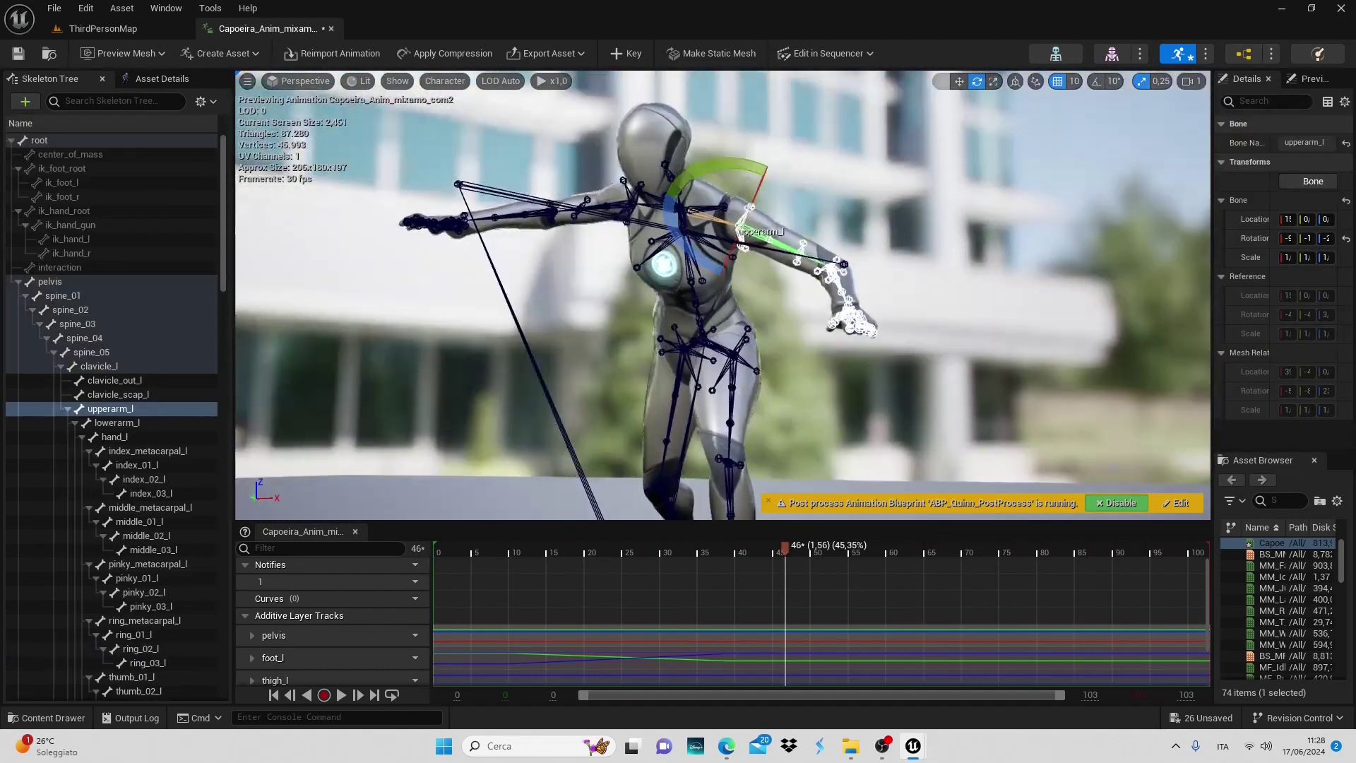
pyautogui.keyDown('alt'); pyautogui.moveTo(764, 208); pyautogui.dragTo(784, 208); pyautogui.keyUp('alt')
pyautogui.moveTo(739, 162); pyautogui.dragTo(764, 171)
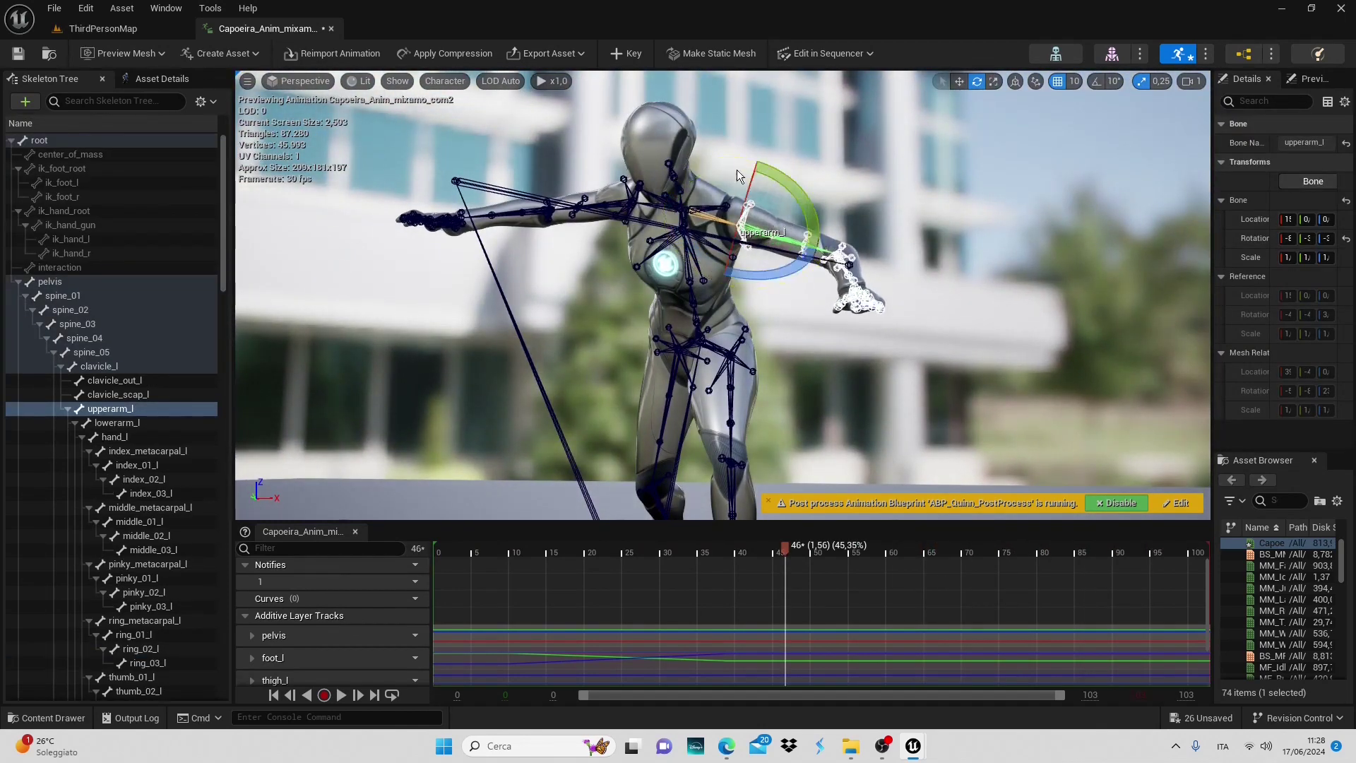
# - At frame 0, adjust the rotation of the left upper arm bone upperarm_l and add a key for it
pyautogui.click(275, 695)
pyautogui.keyDown('alt'); pyautogui.moveTo(557, 308); pyautogui.dragTo(494, 308); pyautogui.keyUp('alt')
pyautogui.moveTo(398, 150); pyautogui.dragTo(401, 155)
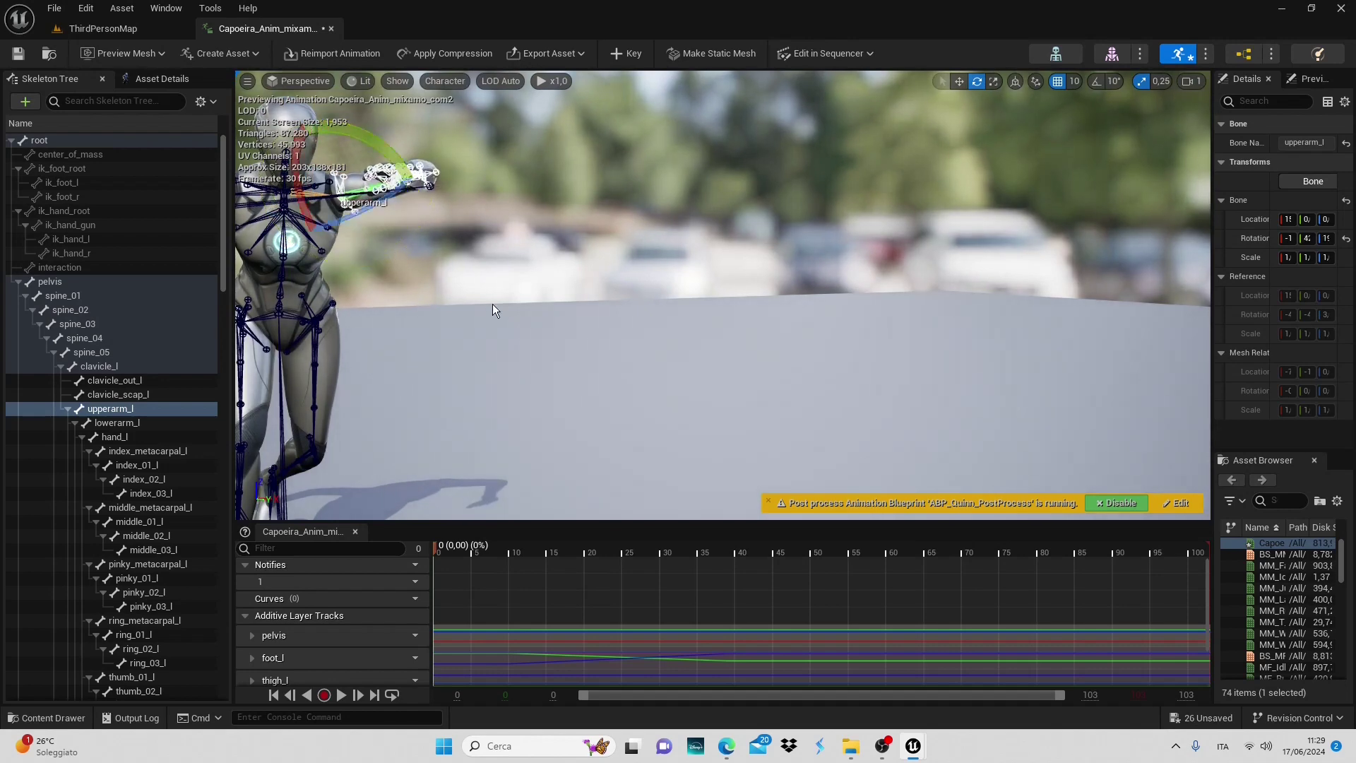
pyautogui.scroll(-5, 493, 304)
pyautogui.keyDown('alt'); pyautogui.moveTo(493, 304); pyautogui.dragTo(553, 353); pyautogui.keyUp('alt')
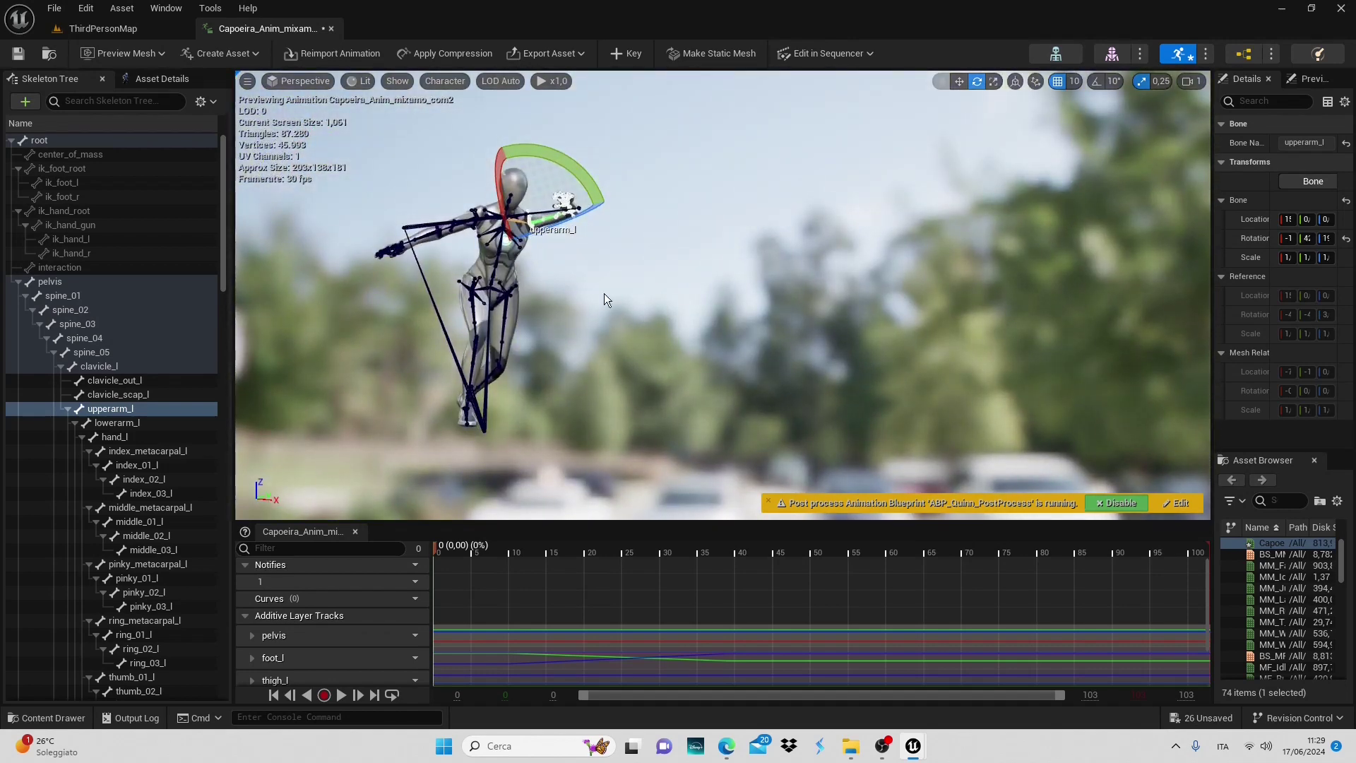
pyautogui.keyDown('alt'); pyautogui.moveTo(604, 294); pyautogui.dragTo(617, 281); pyautogui.keyUp('alt')
pyautogui.moveTo(575, 195); pyautogui.dragTo(616, 233)
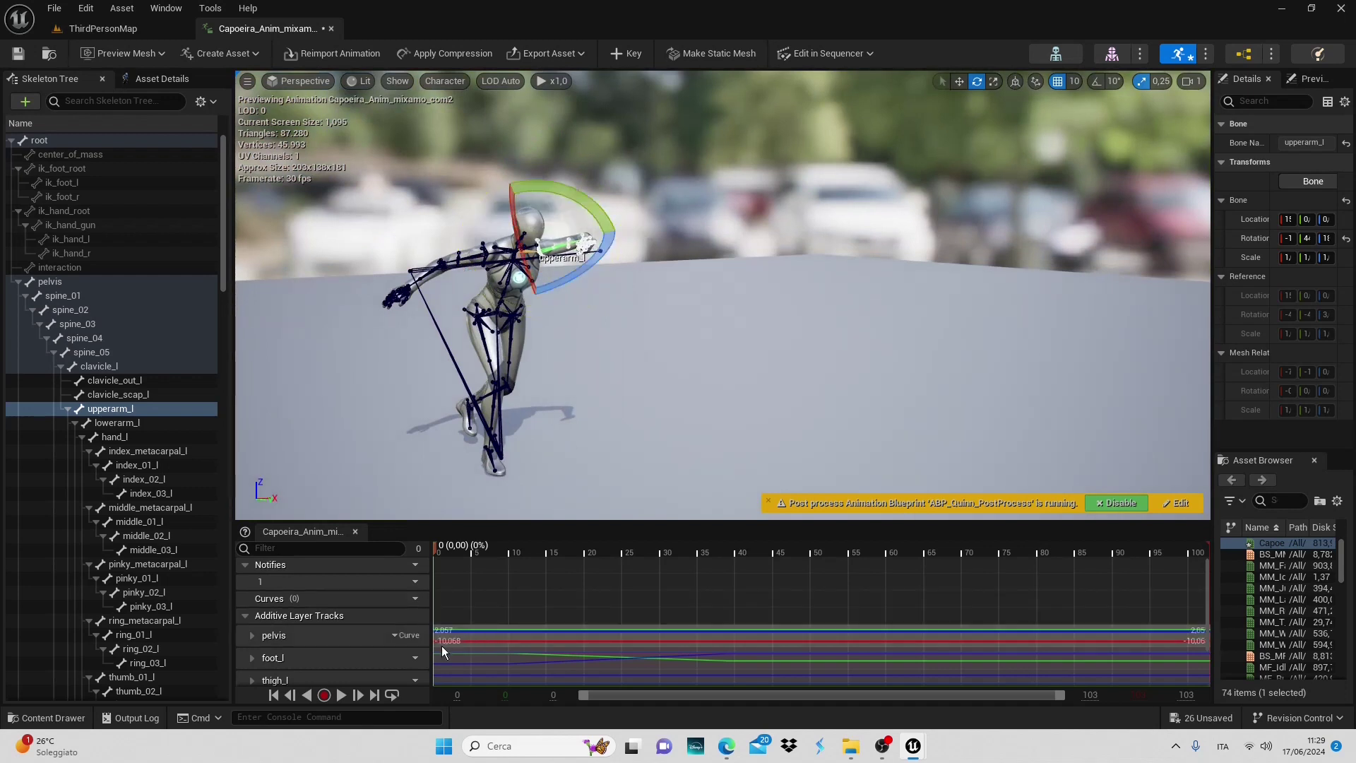
pyautogui.click(634, 54)
# - Play the animation and examine the left arm's motion from several sides, then pause playback
pyautogui.click(342, 696)
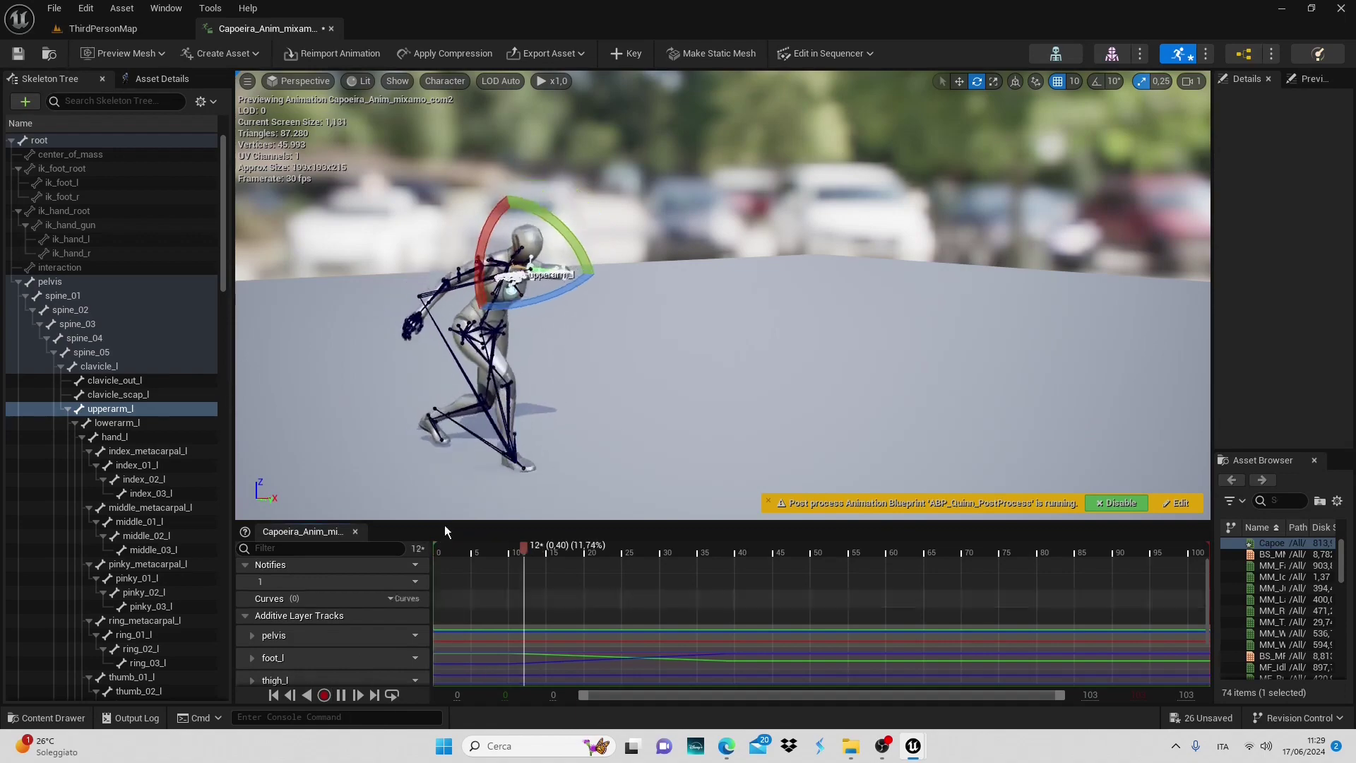
pyautogui.keyDown('alt'); pyautogui.moveTo(509, 431); pyautogui.dragTo(347, 367); pyautogui.keyUp('alt')
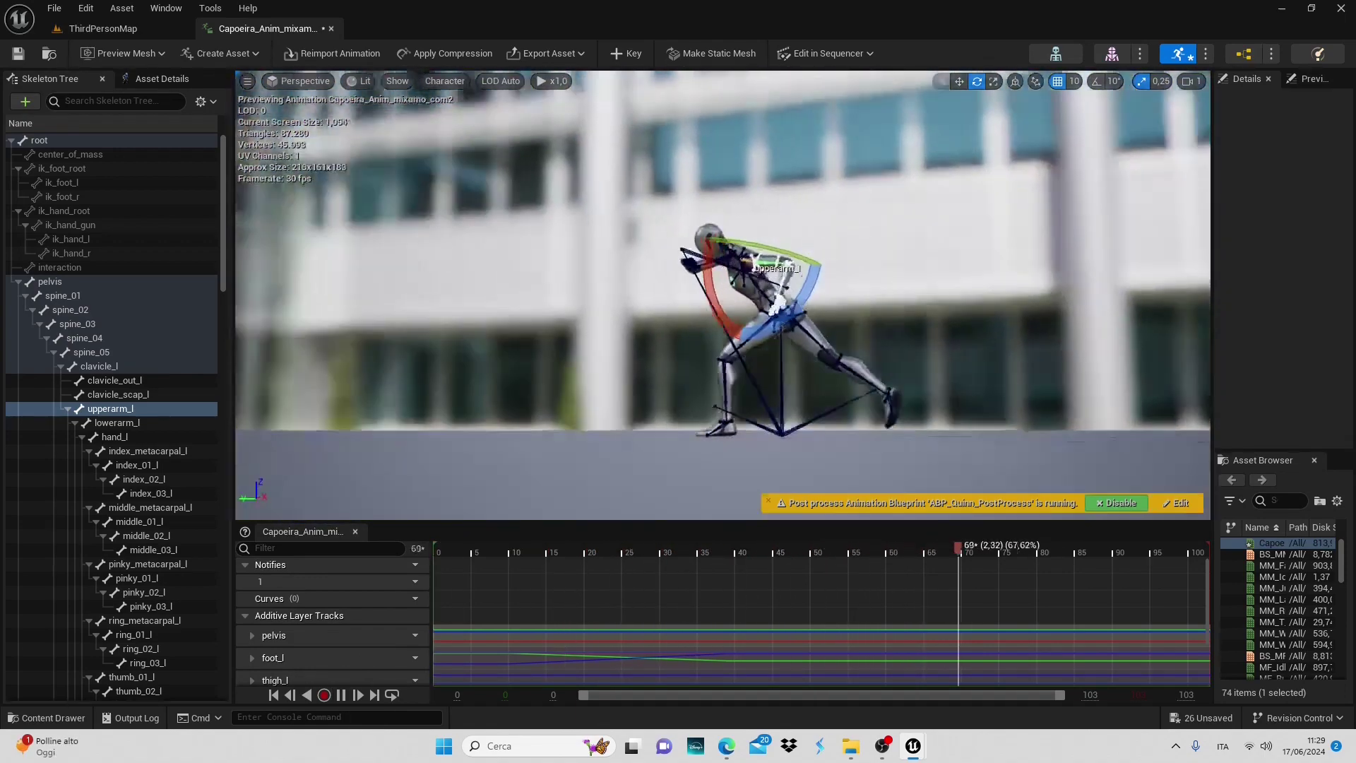
pyautogui.keyDown('alt'); pyautogui.moveTo(723, 297); pyautogui.dragTo(968, 304); pyautogui.keyUp('alt')
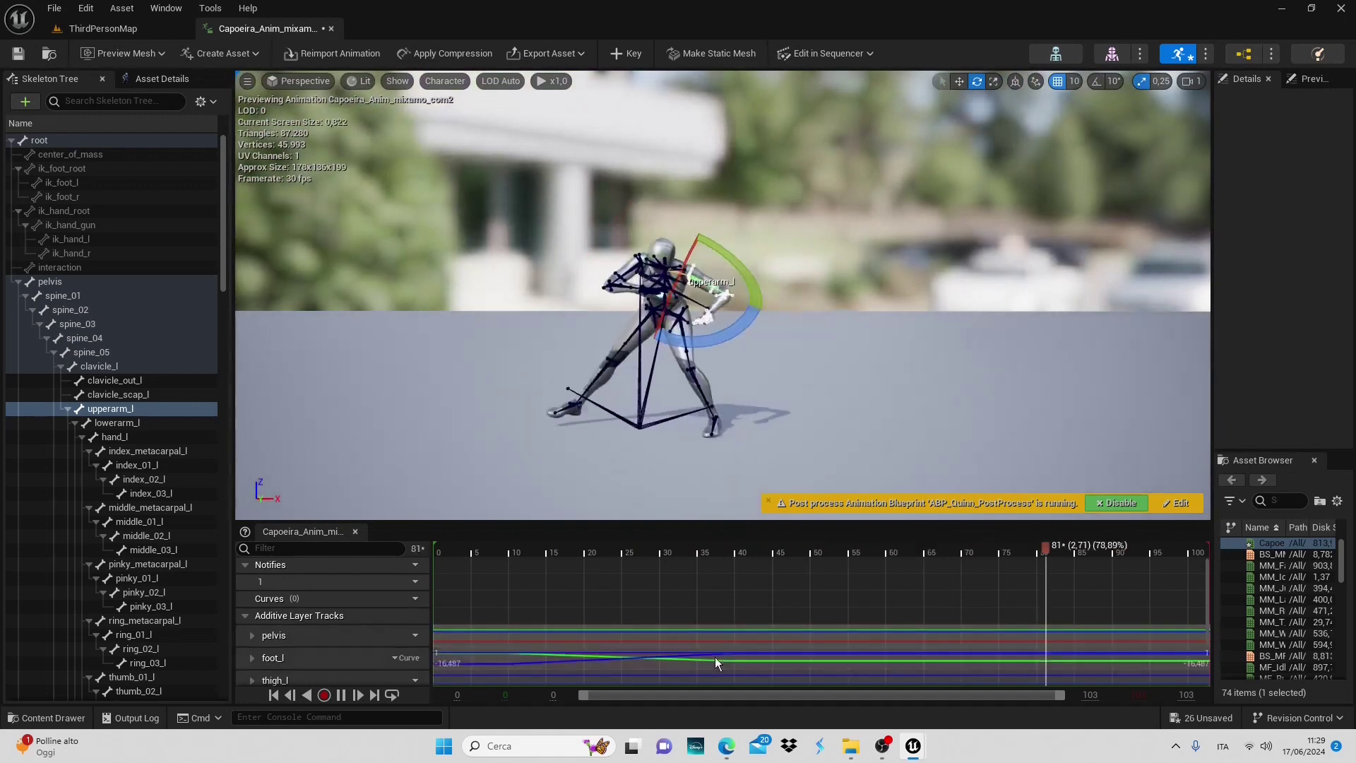
pyautogui.click(341, 695)
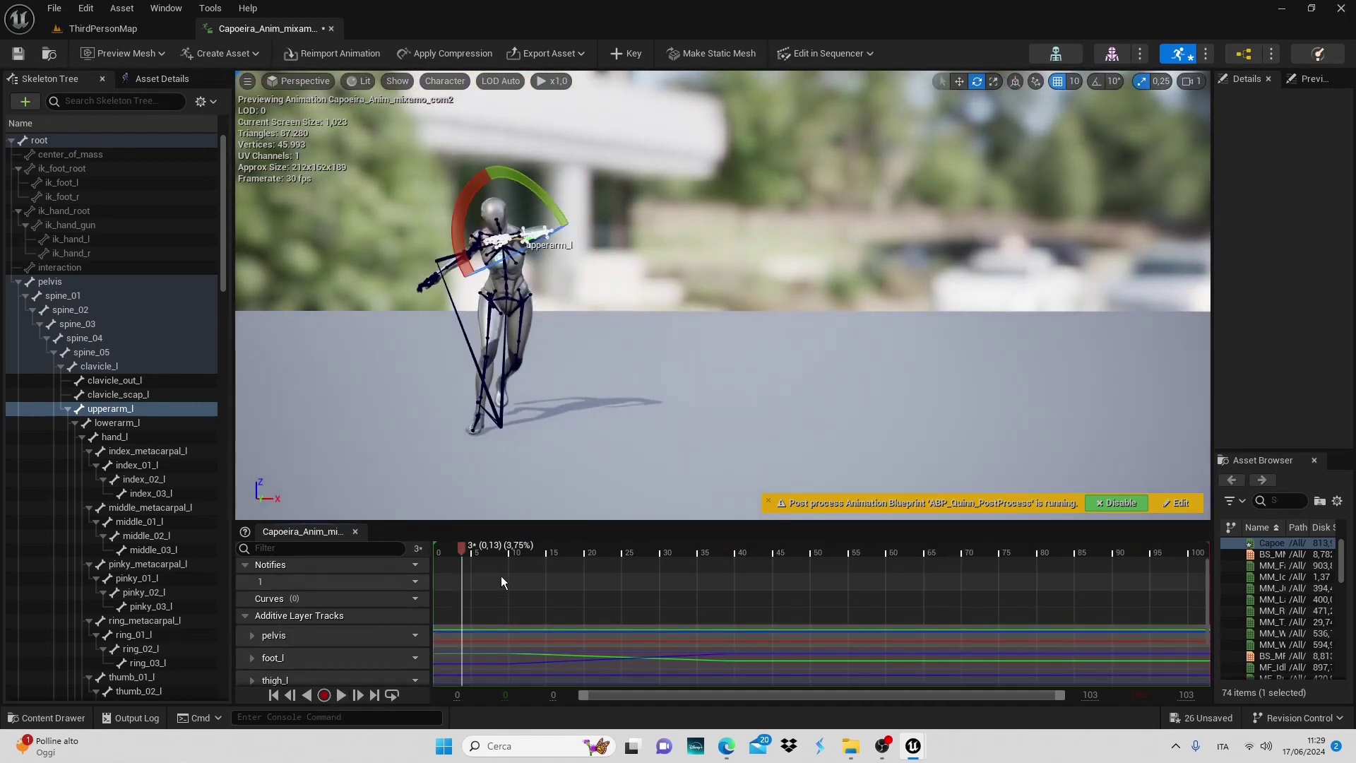
# - Rotate the left upper arm bone upperarm_l at about frame 80 to lower the arm, and replay the animation from the first frame
pyautogui.moveTo(466, 578); pyautogui.dragTo(1040, 588)
pyautogui.keyDown('alt'); pyautogui.moveTo(911, 431); pyautogui.dragTo(900, 359); pyautogui.keyUp('alt')
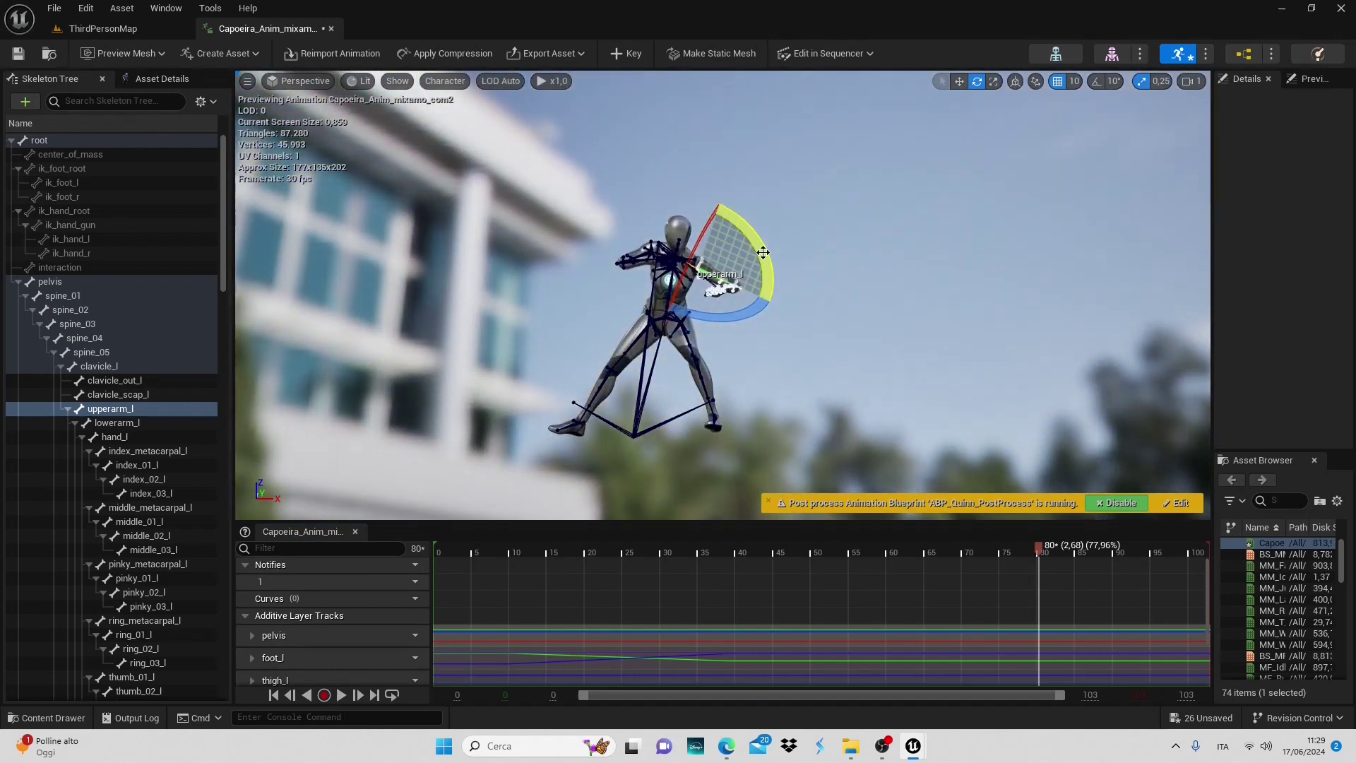
pyautogui.moveTo(763, 252); pyautogui.dragTo(763, 252)
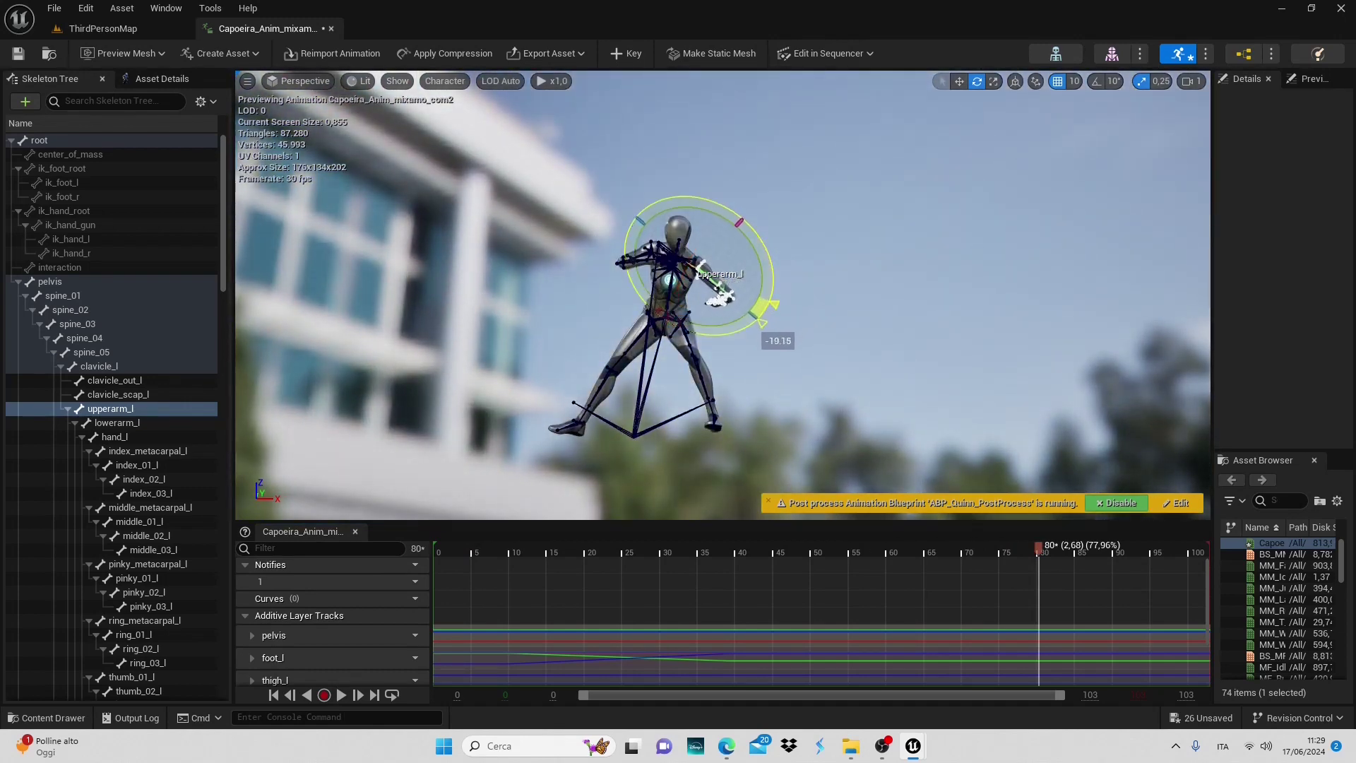
pyautogui.moveTo(763, 252); pyautogui.dragTo(540, 142)
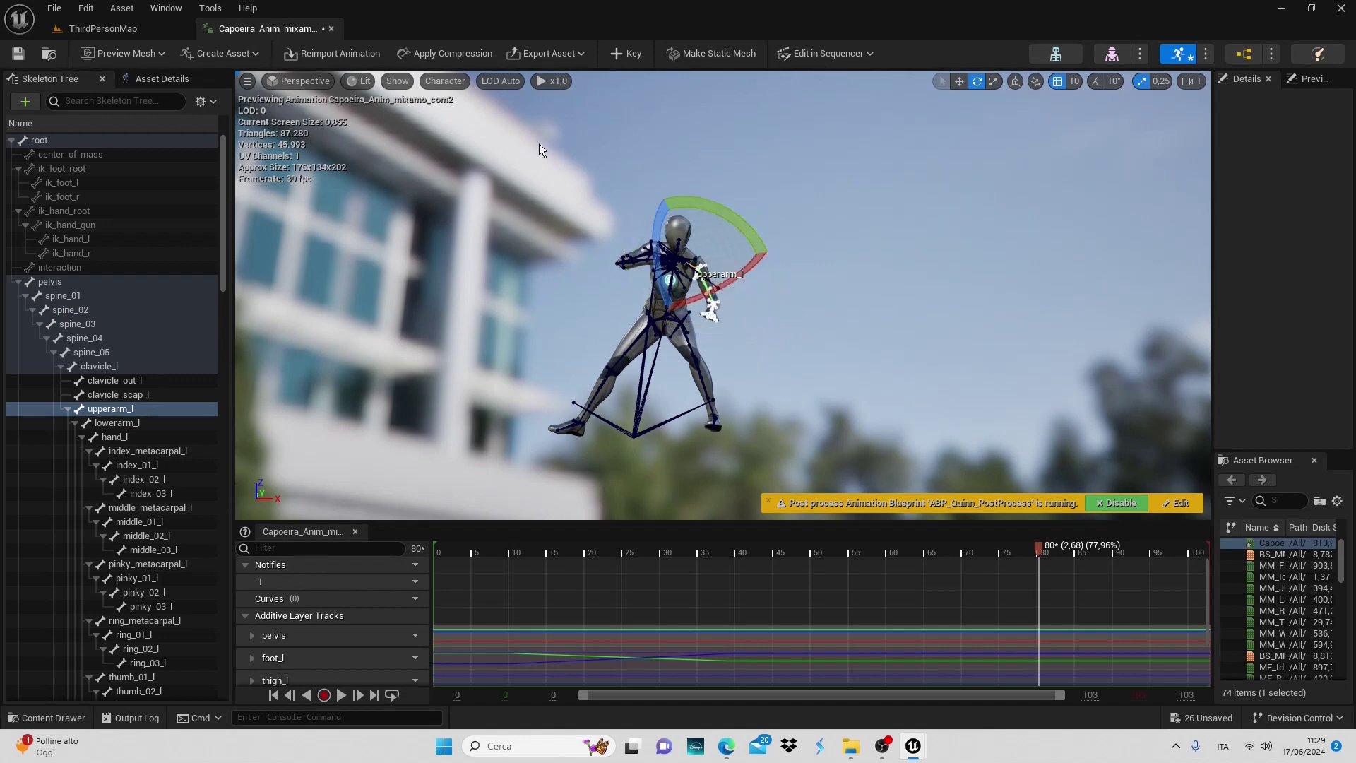
pyautogui.click(272, 698)
pyautogui.click(342, 695)
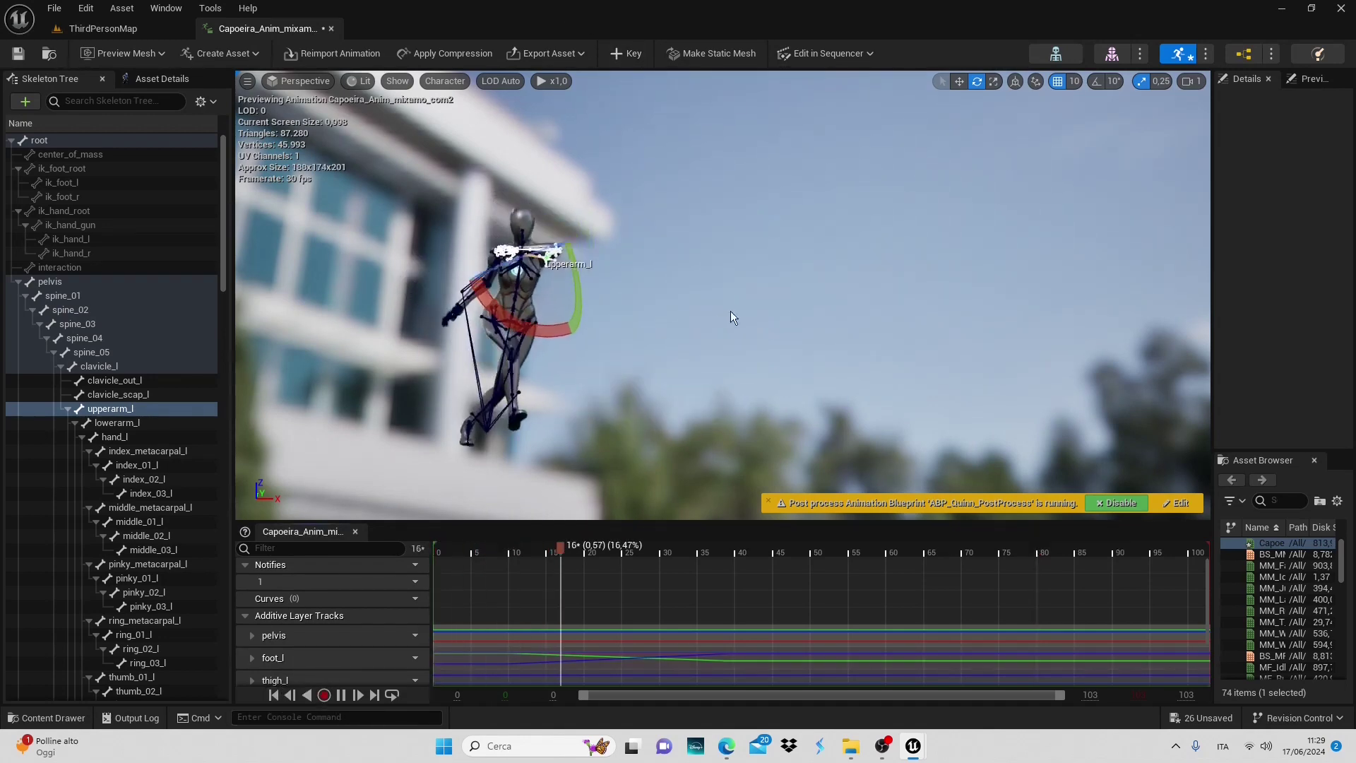